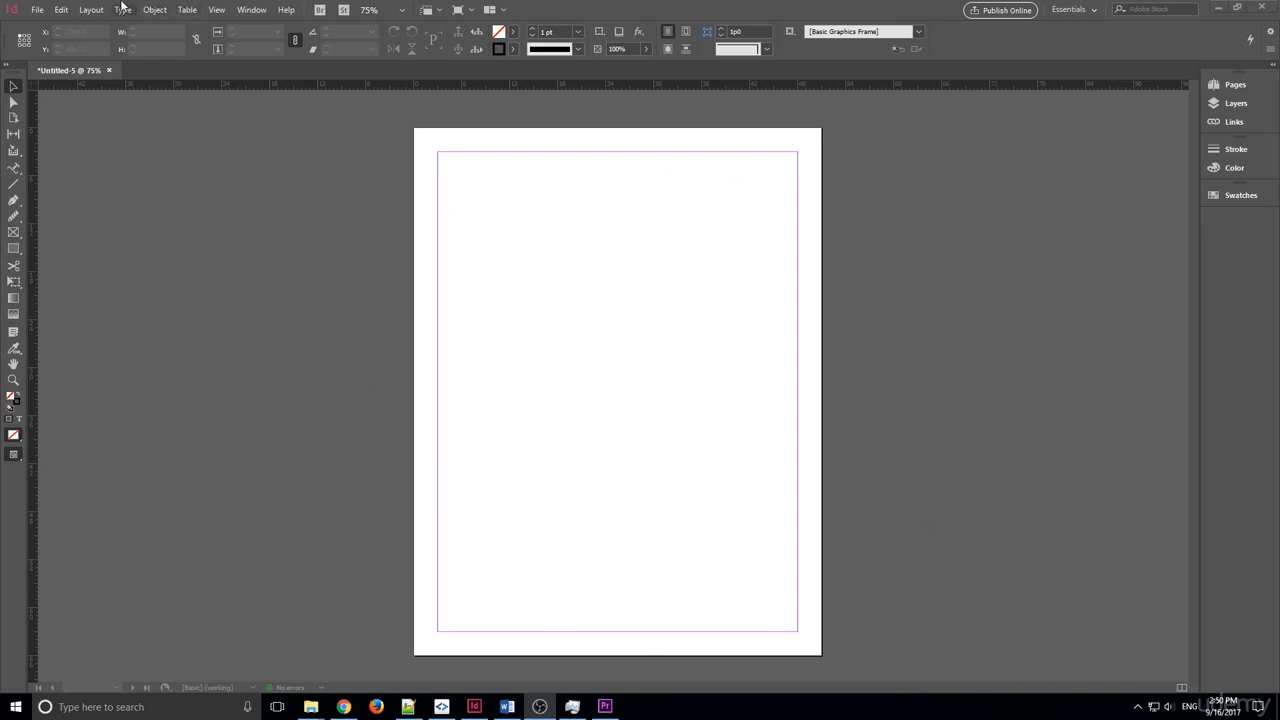
# Open the Margins and Columns settings, link all four margins, raise them to 3p1 and bring them back to 3p0.
pyautogui.click(91, 9)
pyautogui.click(115, 37)
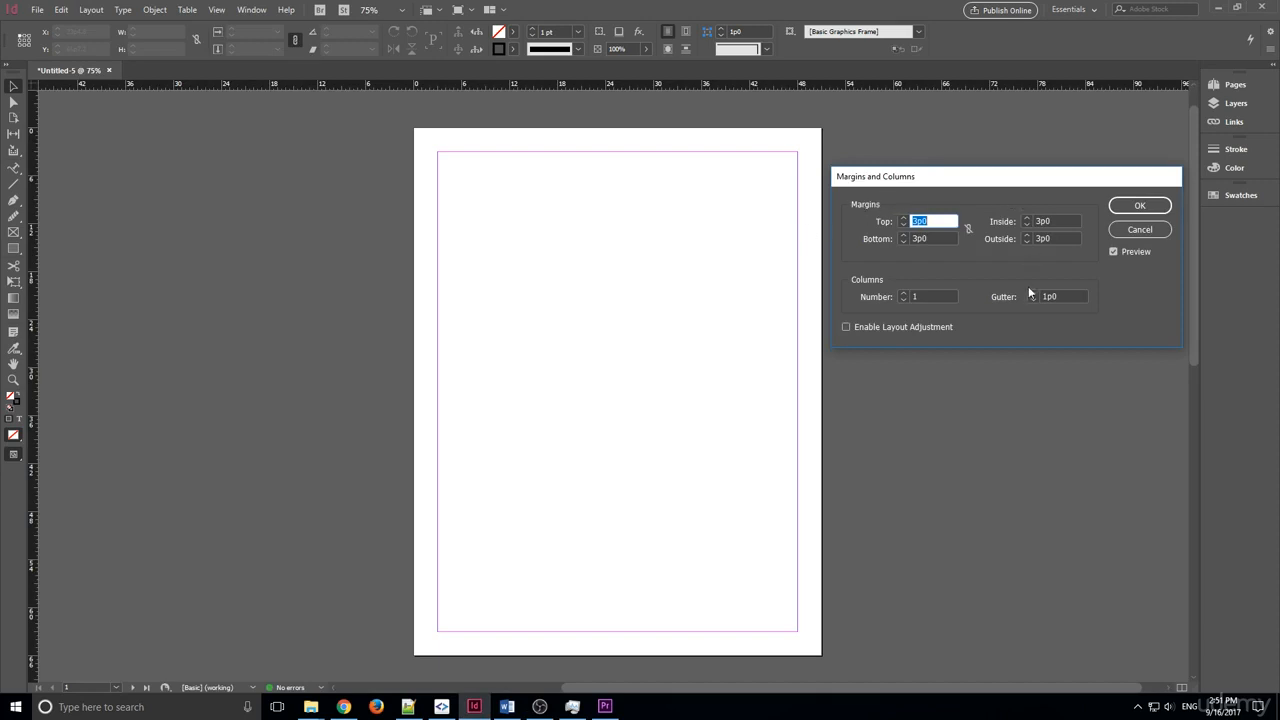
pyautogui.click(1115, 253)
pyautogui.click(967, 229)
pyautogui.click(903, 218)
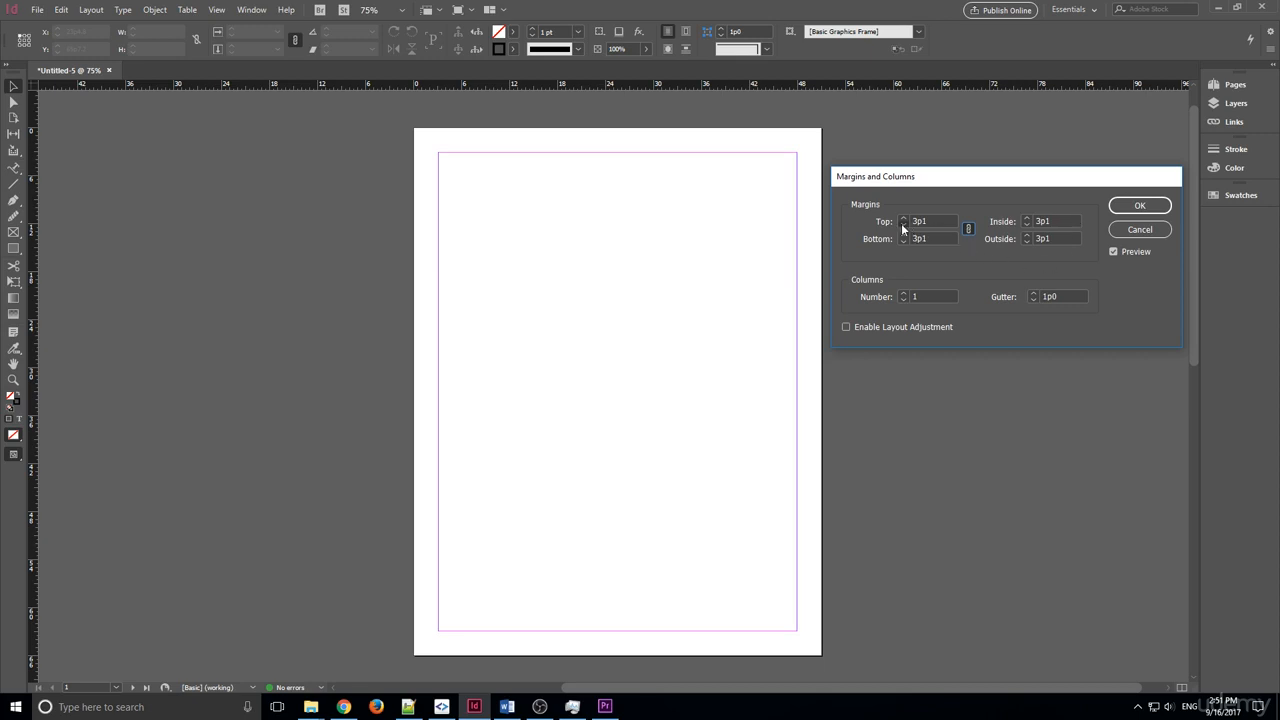
pyautogui.click(903, 224)
# Unlink the margins, raise only the top margin to 4p1, and relink them so all four match.
pyautogui.click(968, 230)
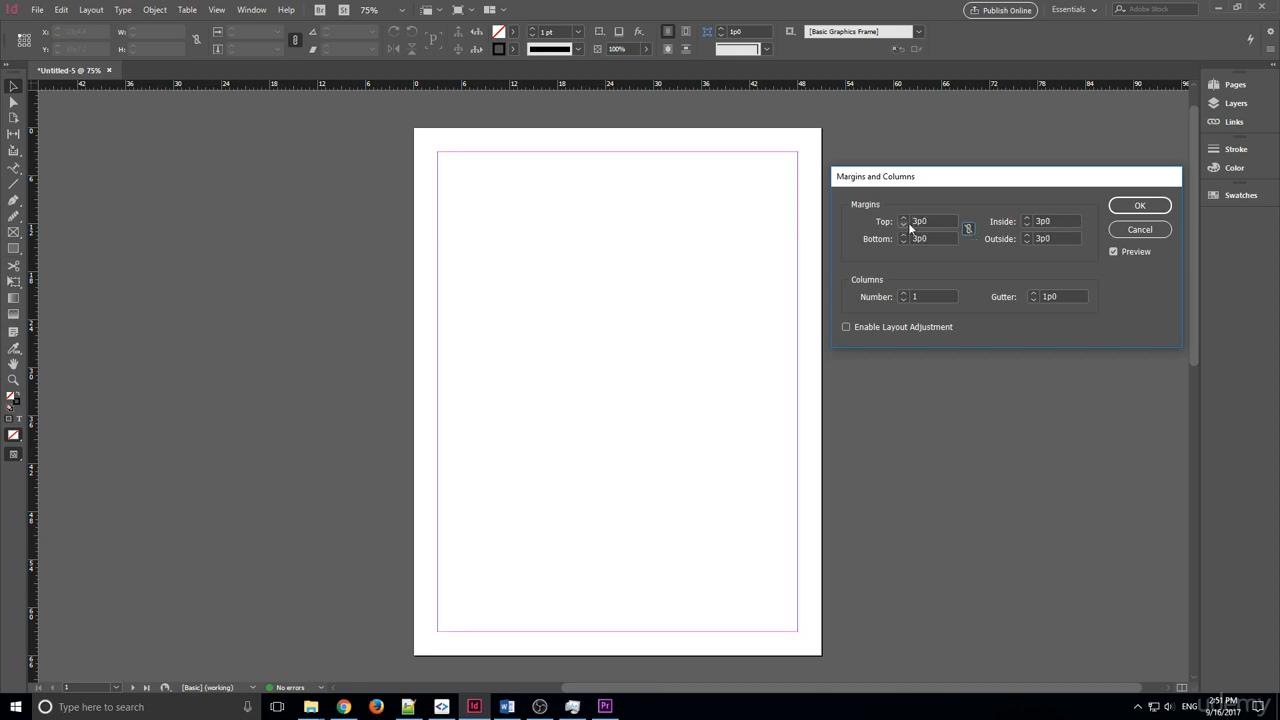
pyautogui.click(903, 219)
pyautogui.click(903, 219)
pyautogui.click(903, 219)
pyautogui.click(903, 219)
pyautogui.click(903, 219)
pyautogui.click(903, 219)
pyautogui.click(903, 219)
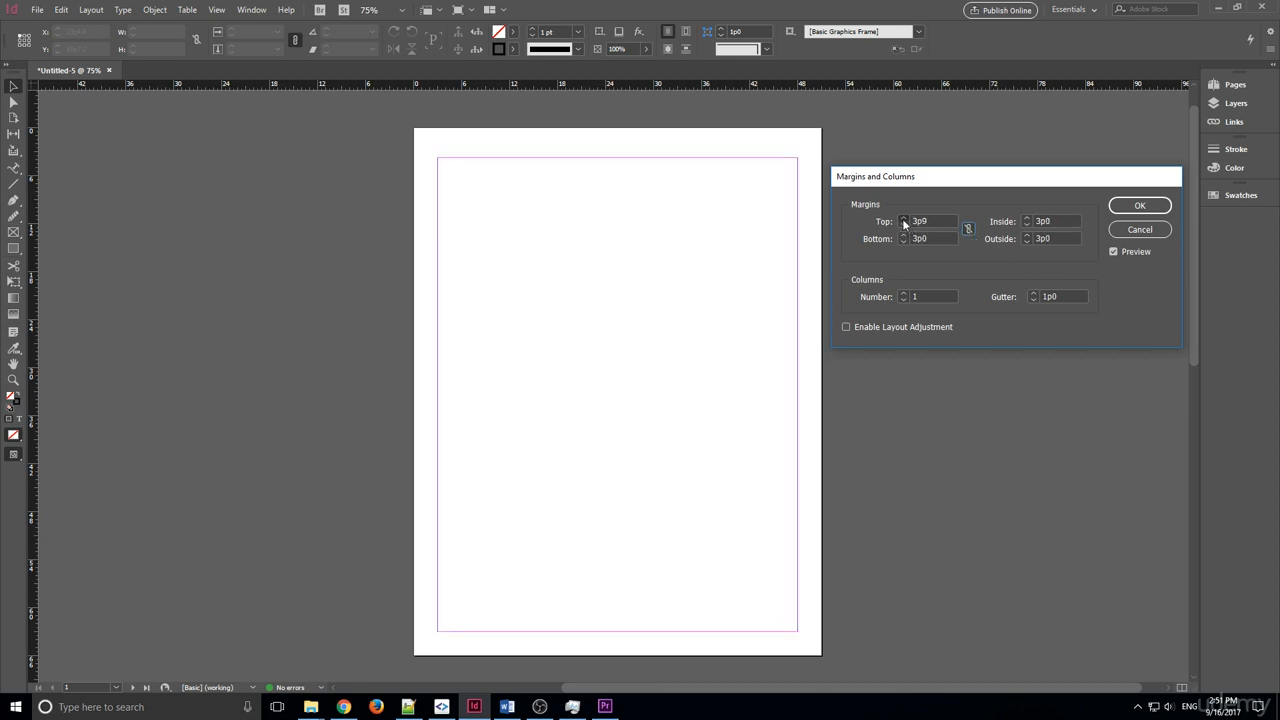
pyautogui.click(903, 219)
pyautogui.click(903, 219)
pyautogui.click(903, 219)
pyautogui.click(968, 229)
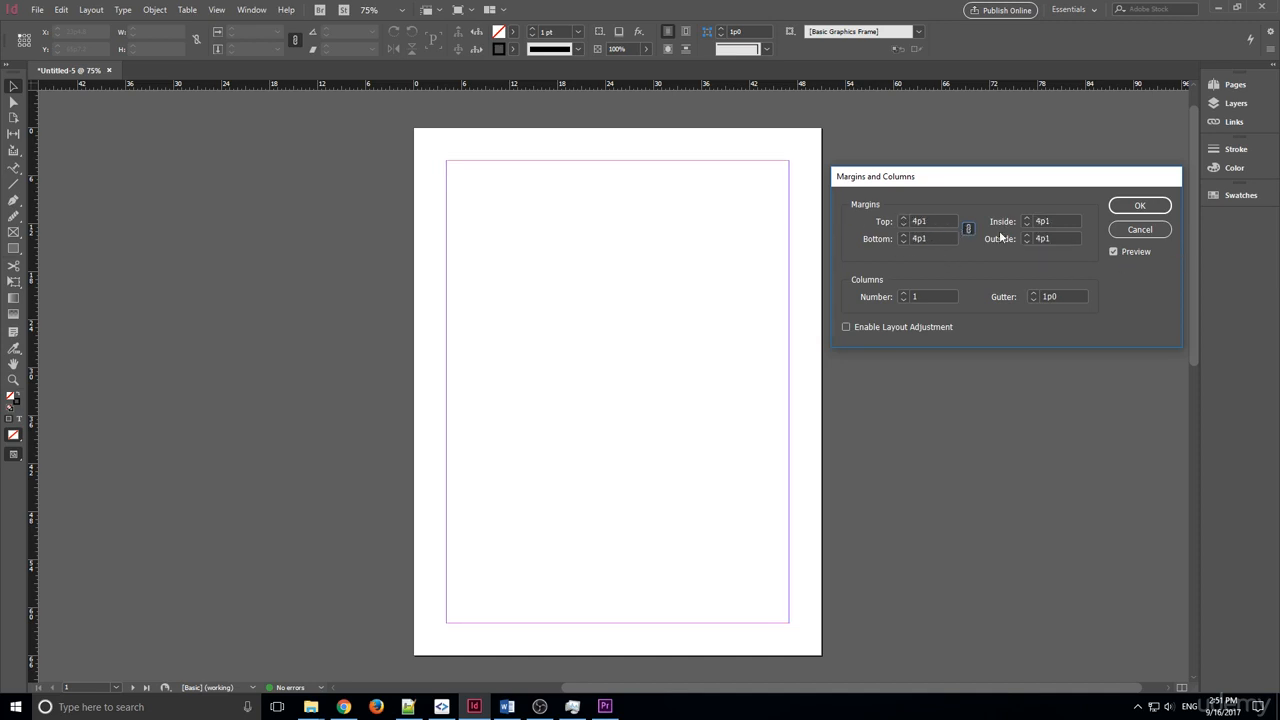
# Set all four linked margins to 0.
pyautogui.doubleClick(925, 221)
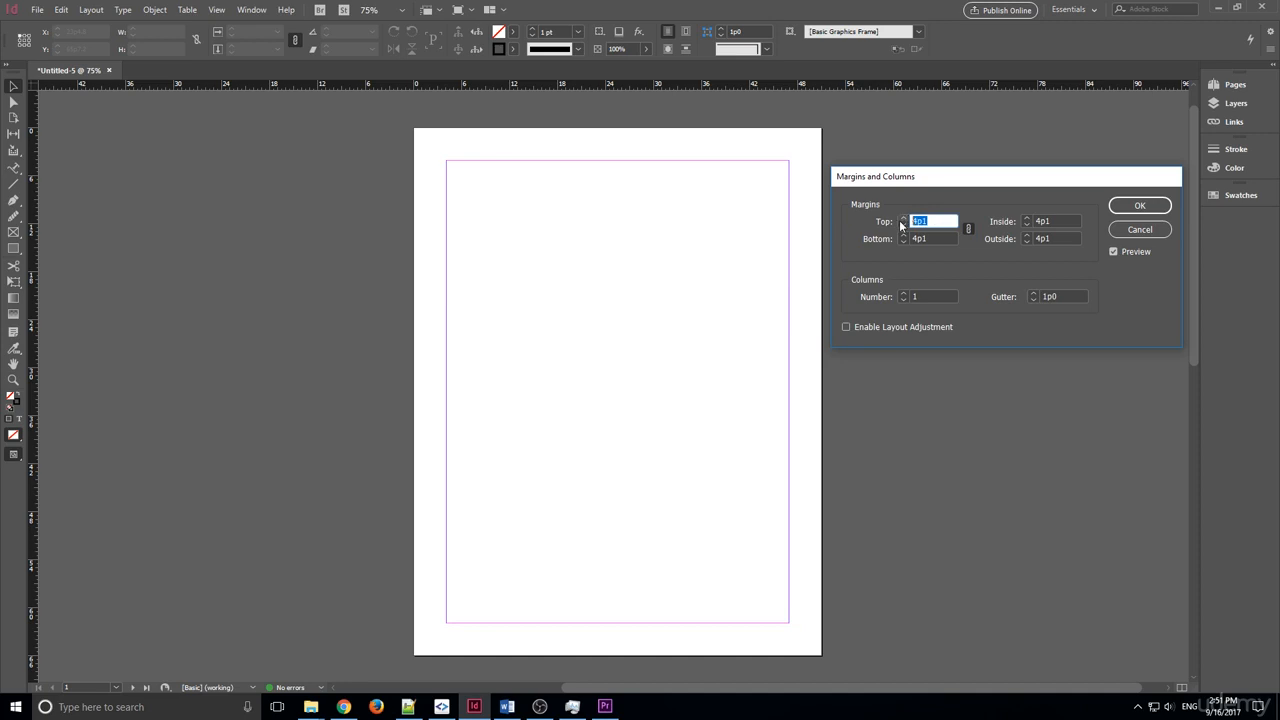
pyautogui.write('0')
pyautogui.doubleClick(933, 237)
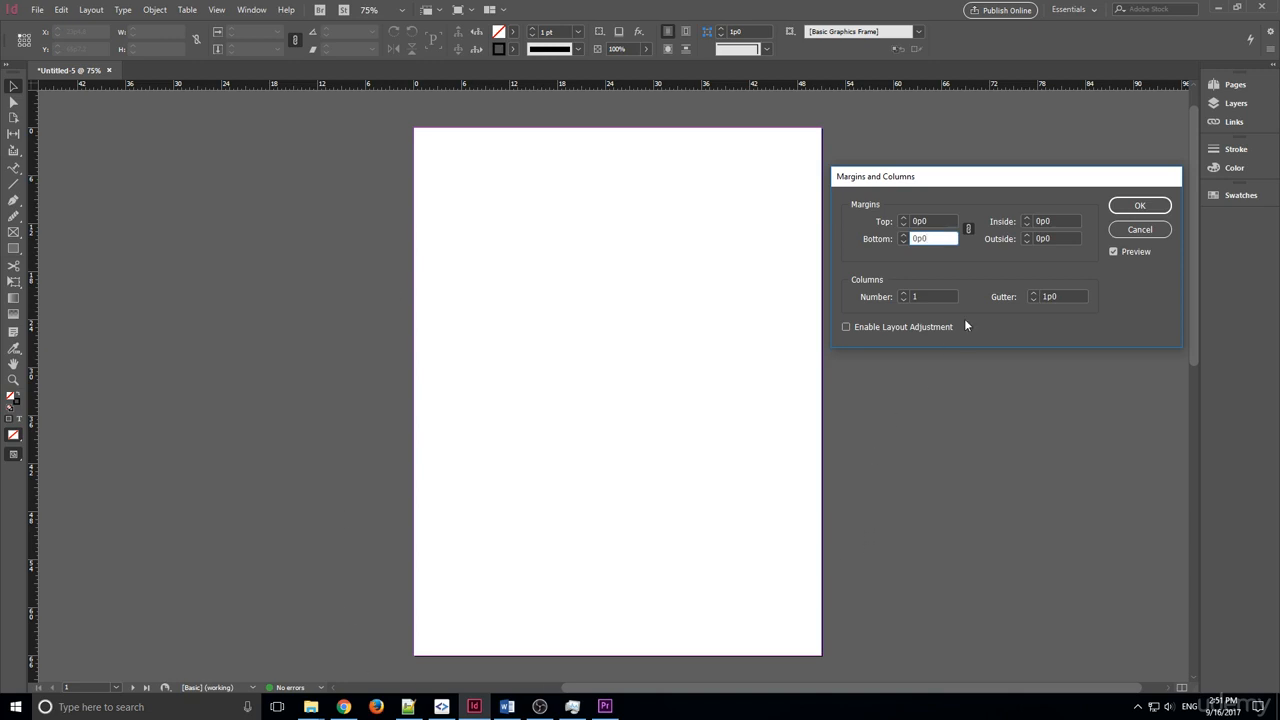
# Set all four linked margins to 6p0 and apply them to the page.
pyautogui.doubleClick(930, 237)
pyautogui.write('6')
pyautogui.press('Return')
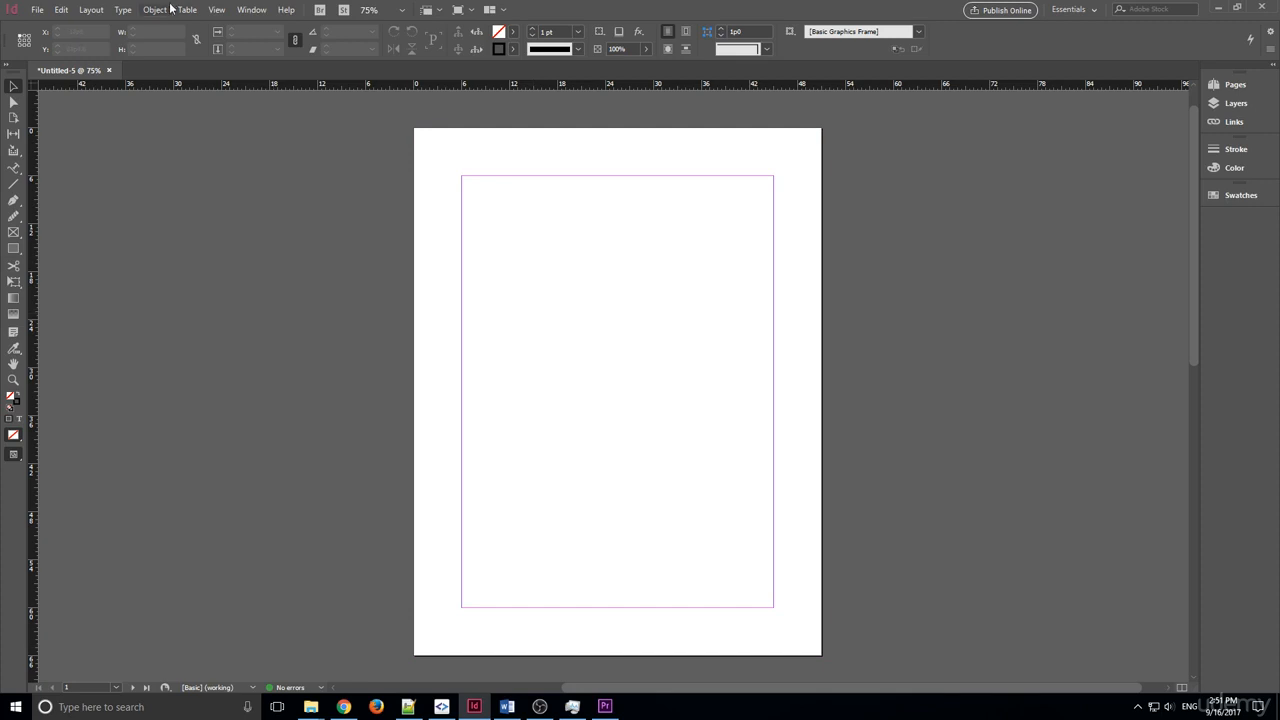
# Reopen the Margins and Columns settings and set all four linked margins to 10 mm.
pyautogui.click(92, 10)
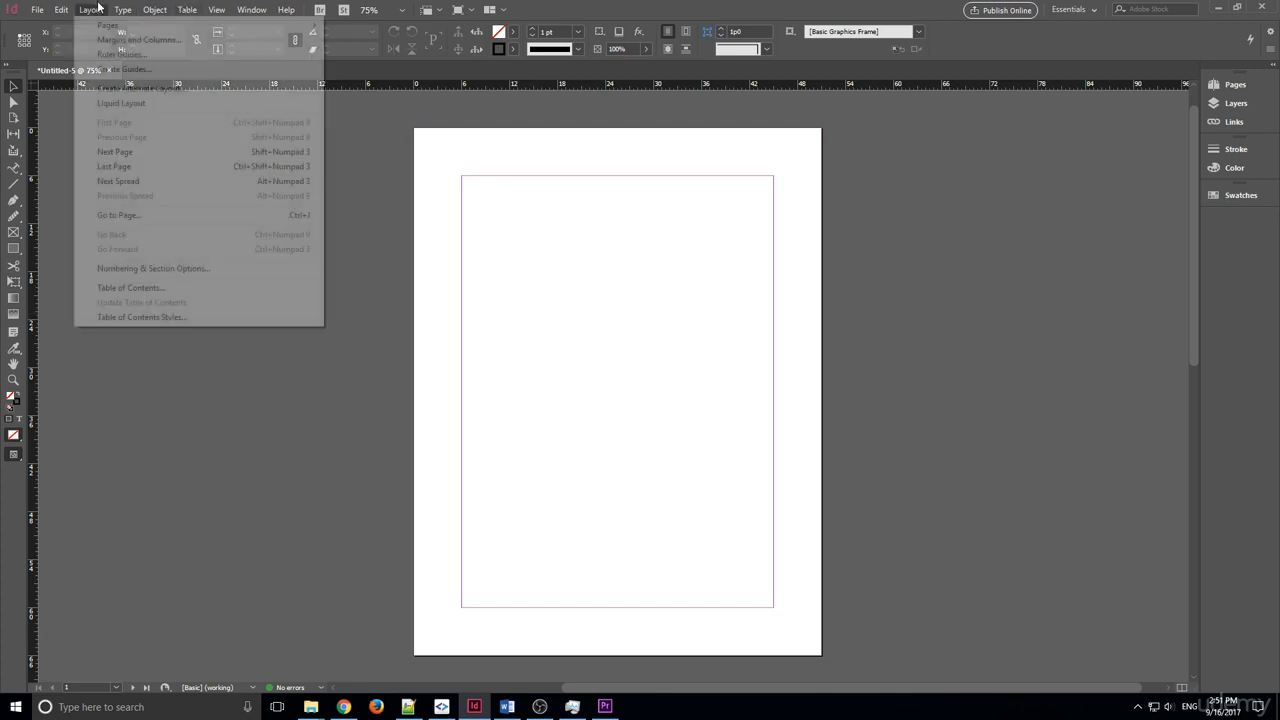
pyautogui.click(135, 40)
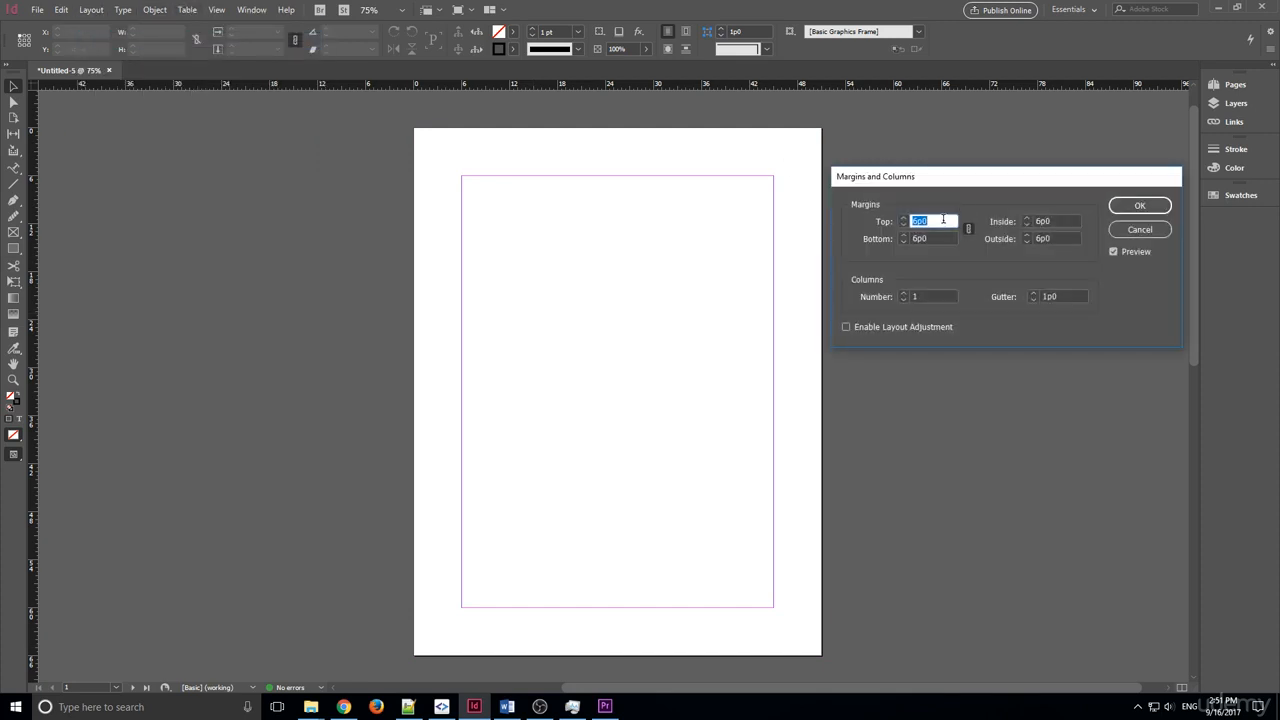
pyautogui.click(943, 238)
pyautogui.click(934, 220)
pyautogui.moveTo(927, 219); pyautogui.dragTo(796, 231)
pyautogui.write('10 mm')
pyautogui.press('Tab')
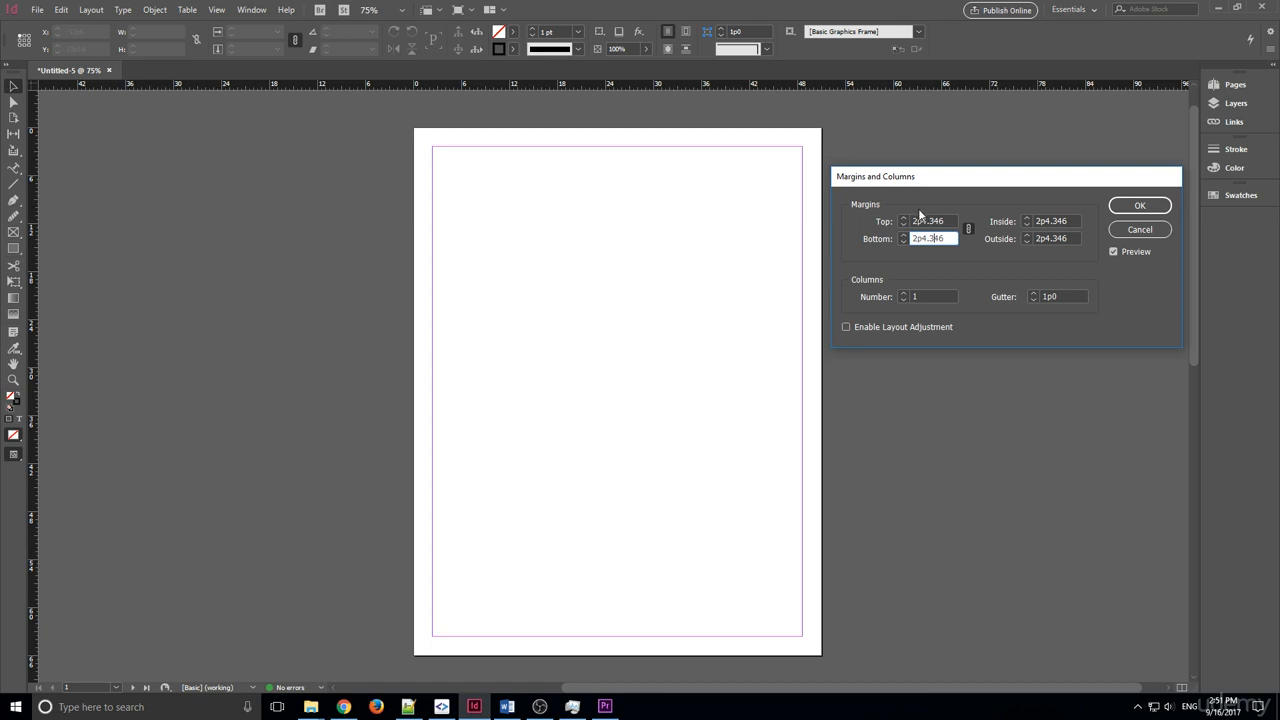
# Unlink the margins and set the bottom margin on its own to 10 mm.
pyautogui.click(968, 230)
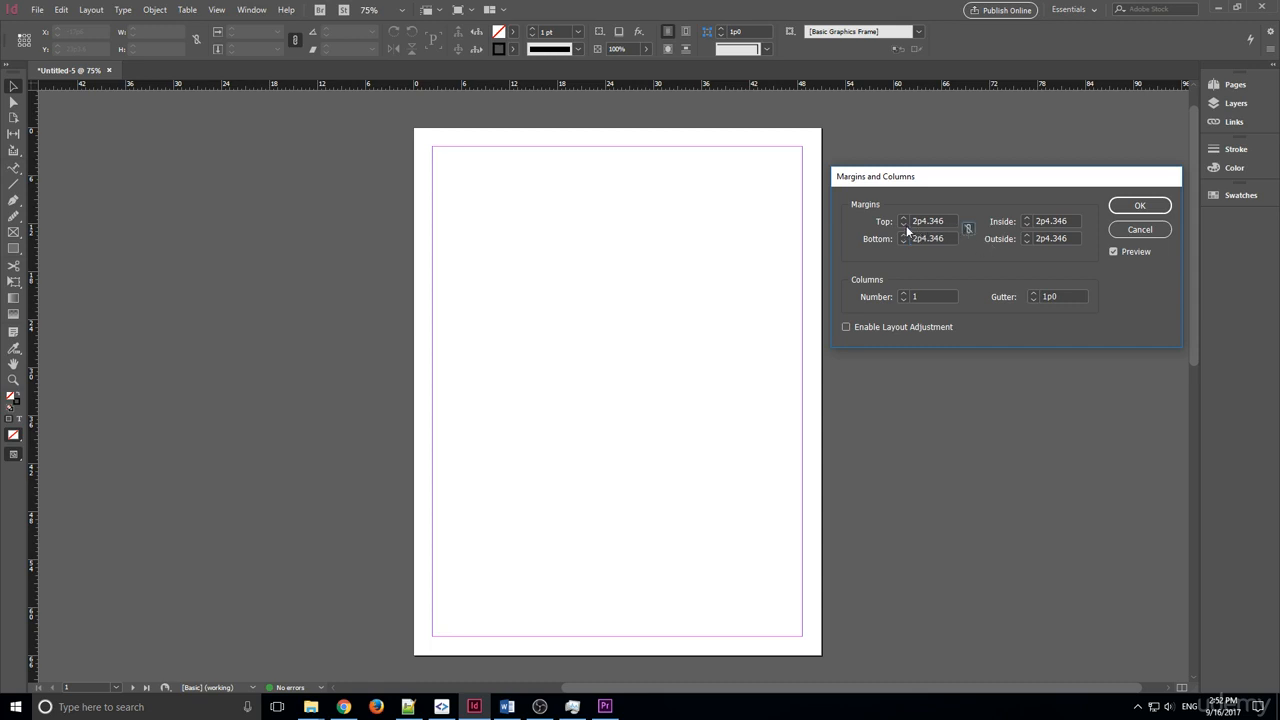
pyautogui.moveTo(945, 237); pyautogui.dragTo(861, 243)
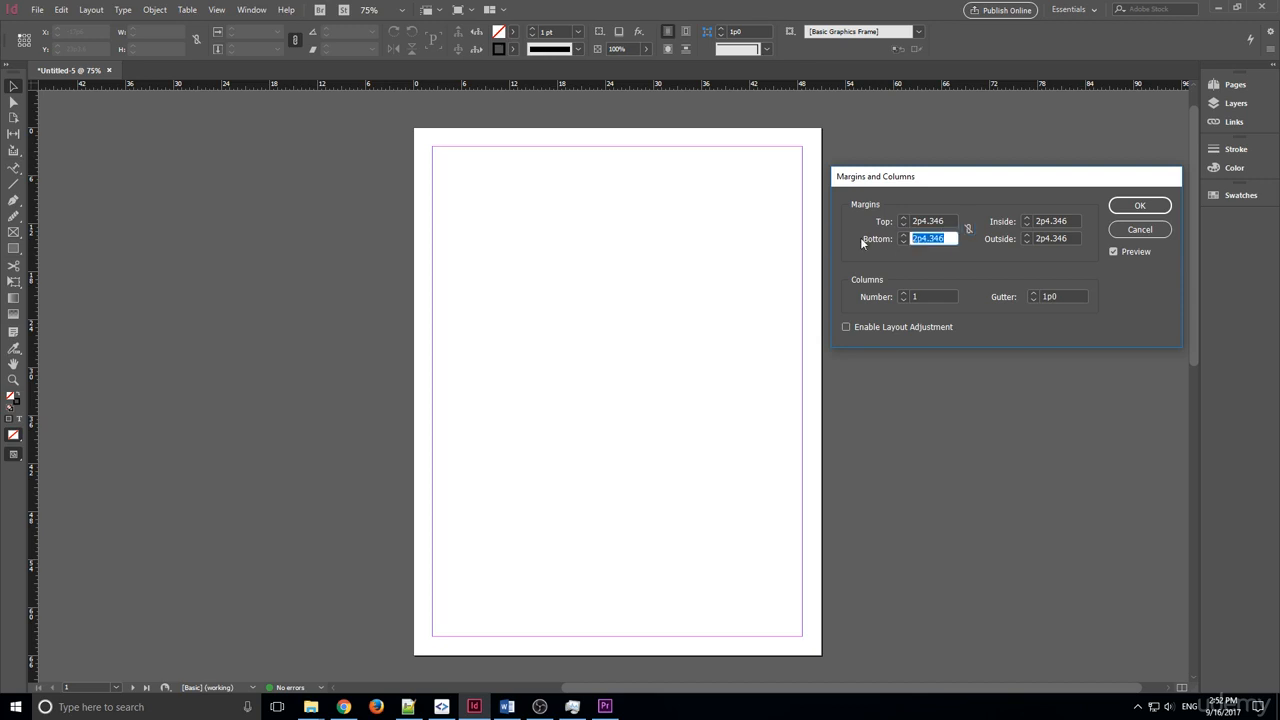
pyautogui.press('BackSpace')
pyautogui.write('10mm')
pyautogui.press('Tab')
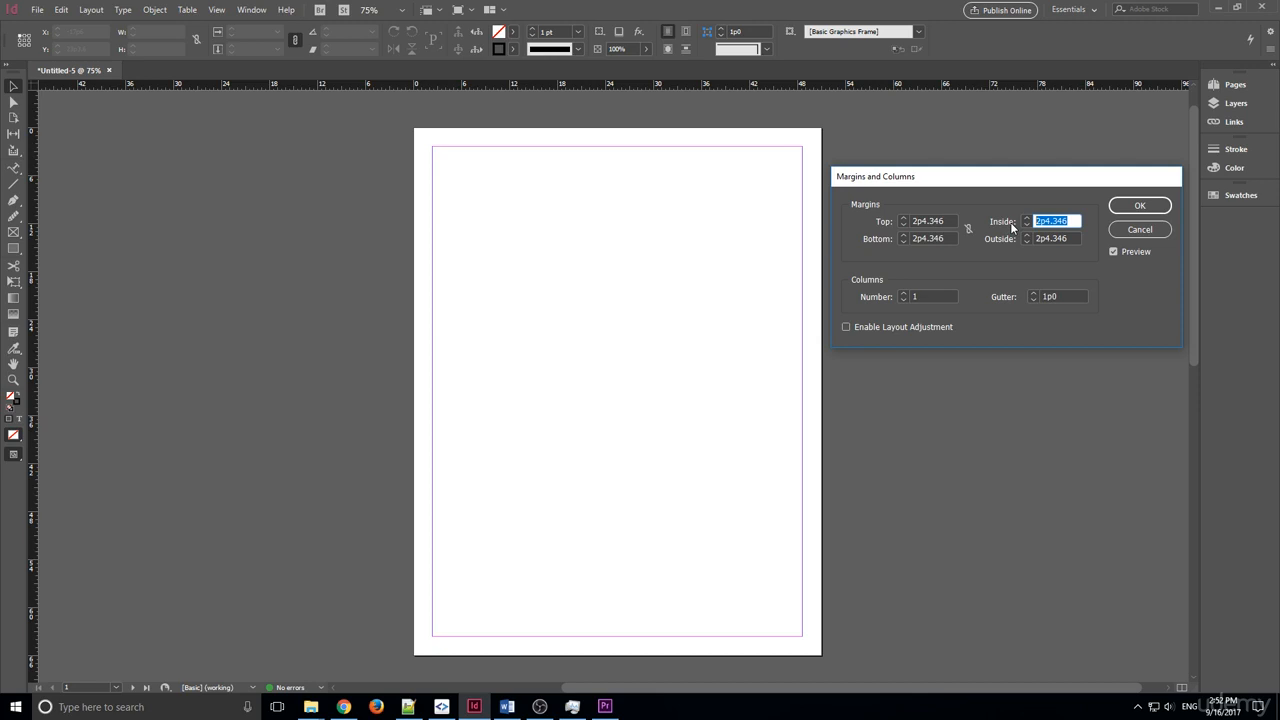
# Set the inside margin to 20 cm, and relink all four margins to make them equal.
pyautogui.write('20cm')
pyautogui.press('Tab')
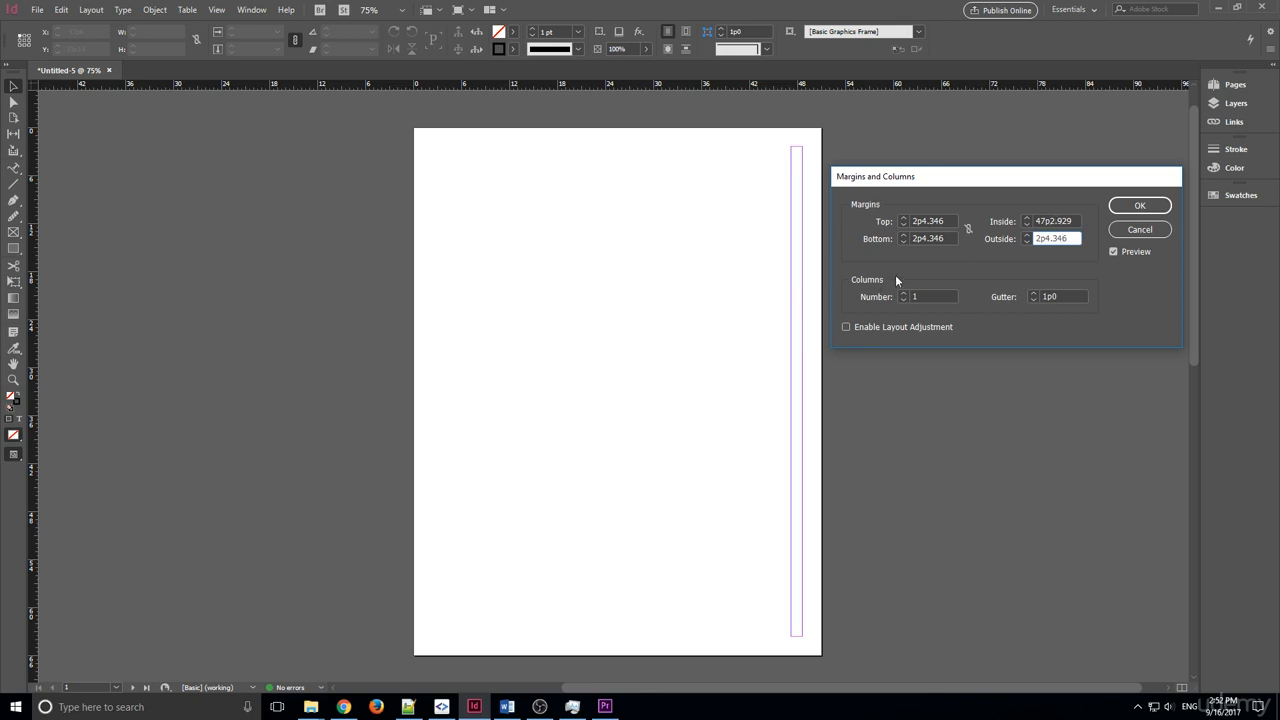
pyautogui.click(967, 229)
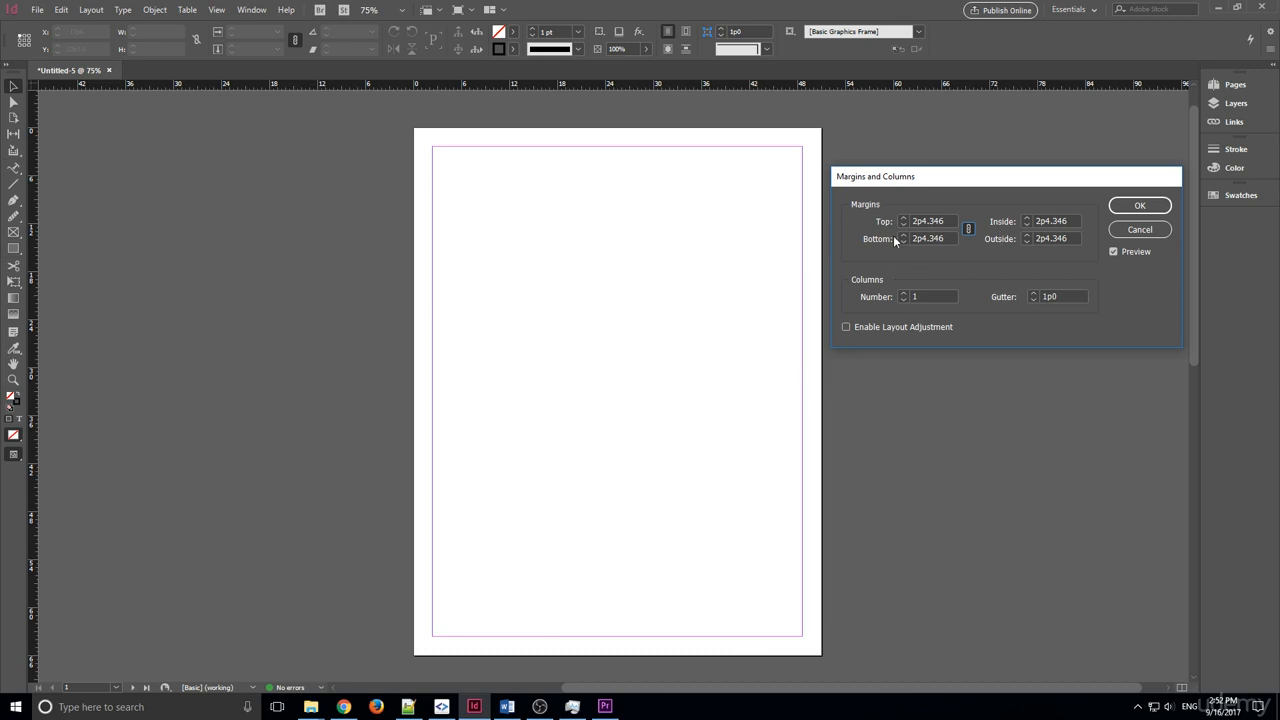
# Divide the page into 3 columns and widen the gutter between them to 3p0.
pyautogui.click(905, 293)
pyautogui.click(905, 293)
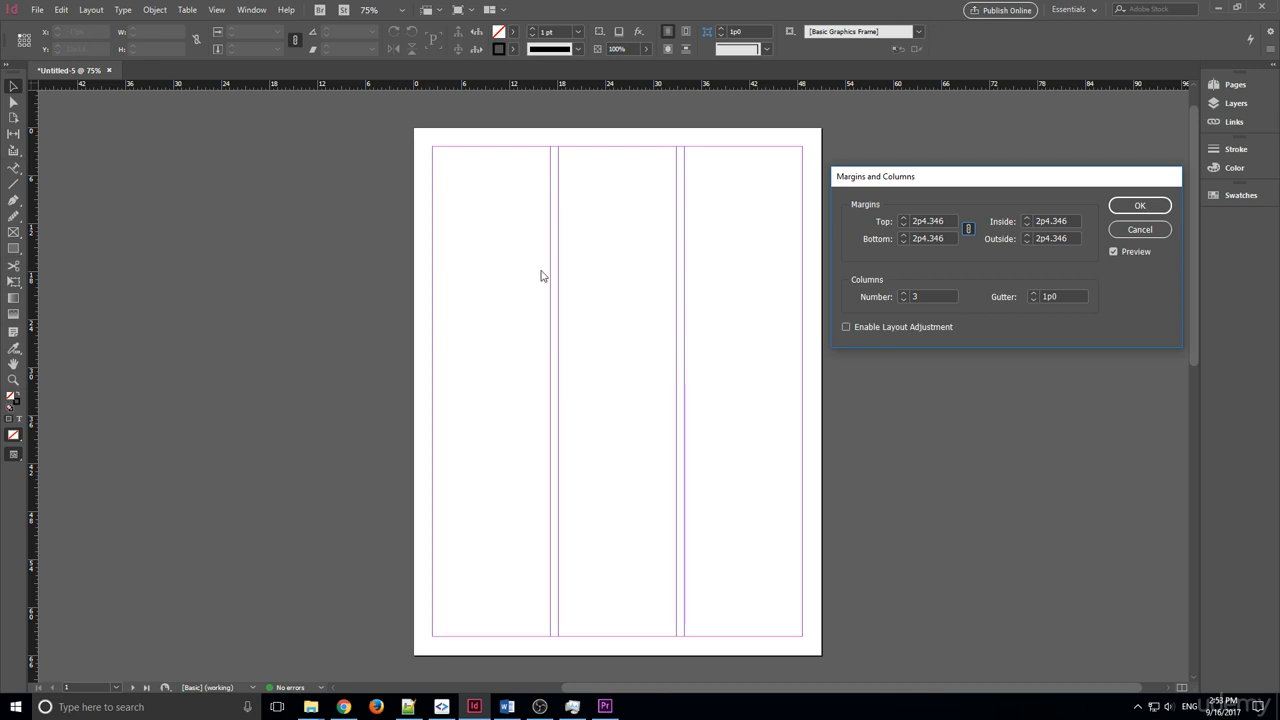
pyautogui.click(1035, 294)
pyautogui.click(1035, 294)
pyautogui.click(1035, 294)
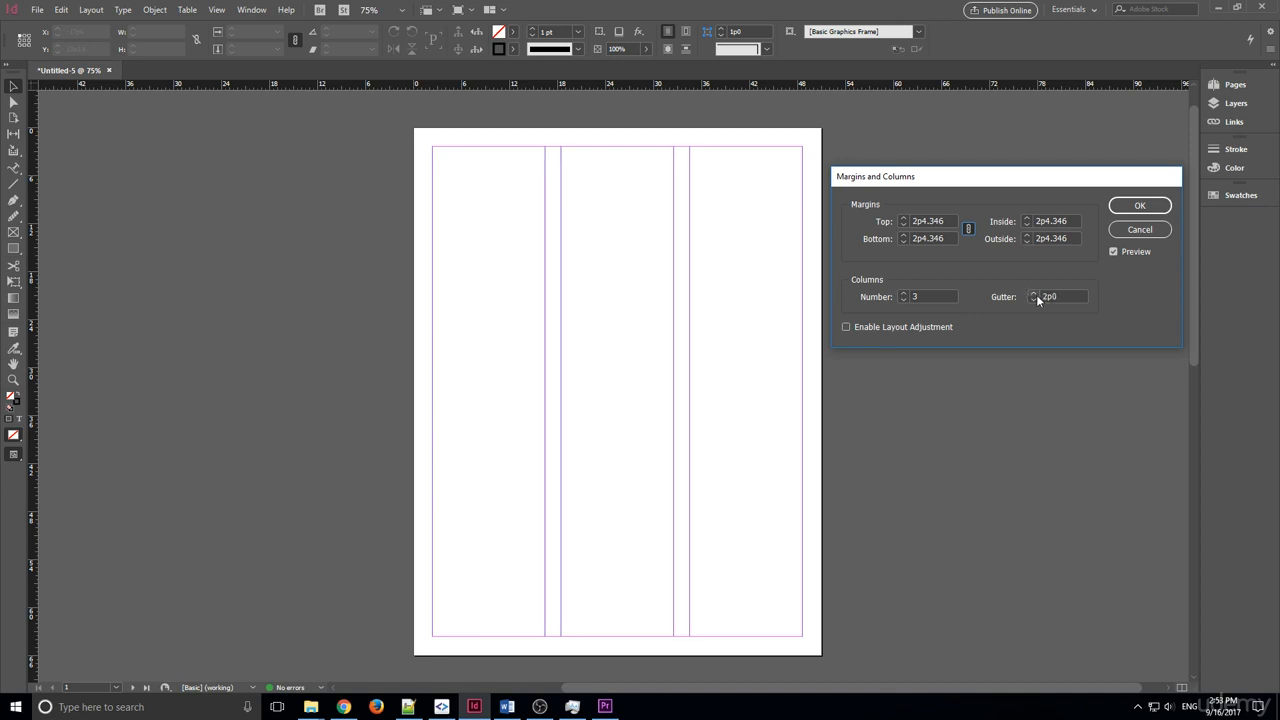
pyautogui.click(1035, 294)
pyautogui.click(1035, 294)
pyautogui.click(1035, 294)
pyautogui.click(1035, 294)
pyautogui.click(1035, 294)
pyautogui.click(1036, 294)
pyautogui.click(1036, 294)
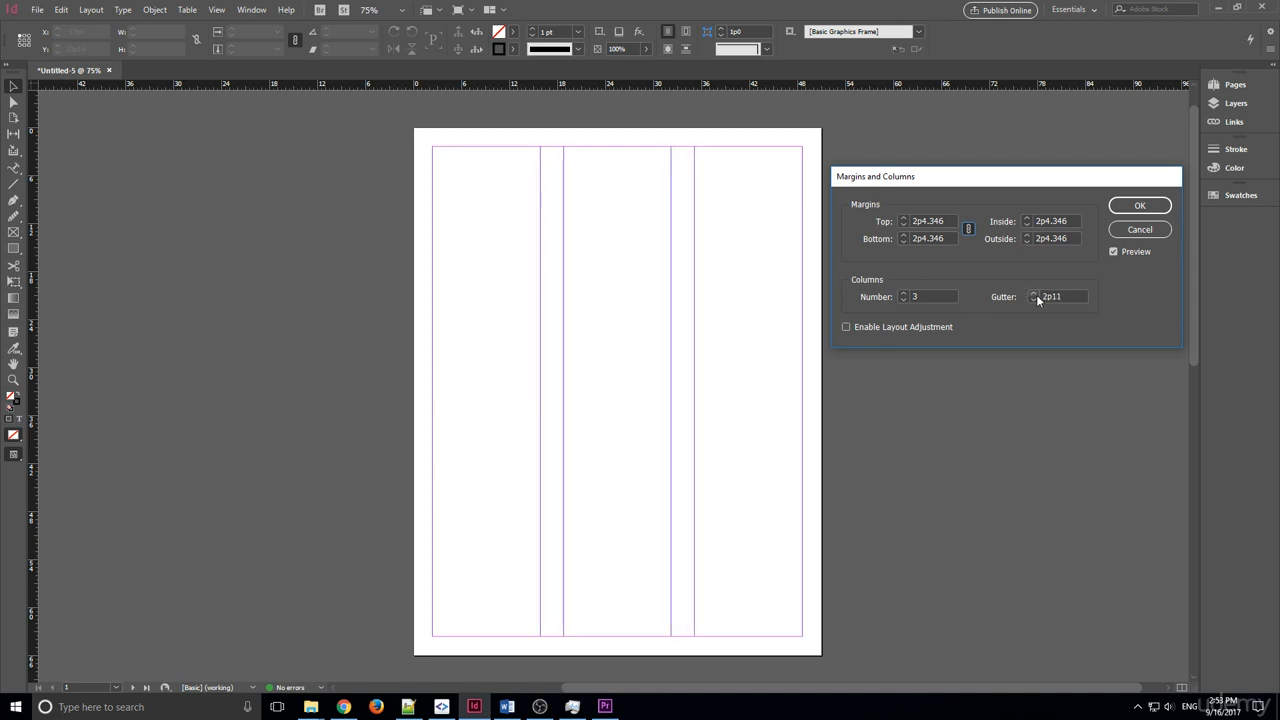
pyautogui.click(1036, 294)
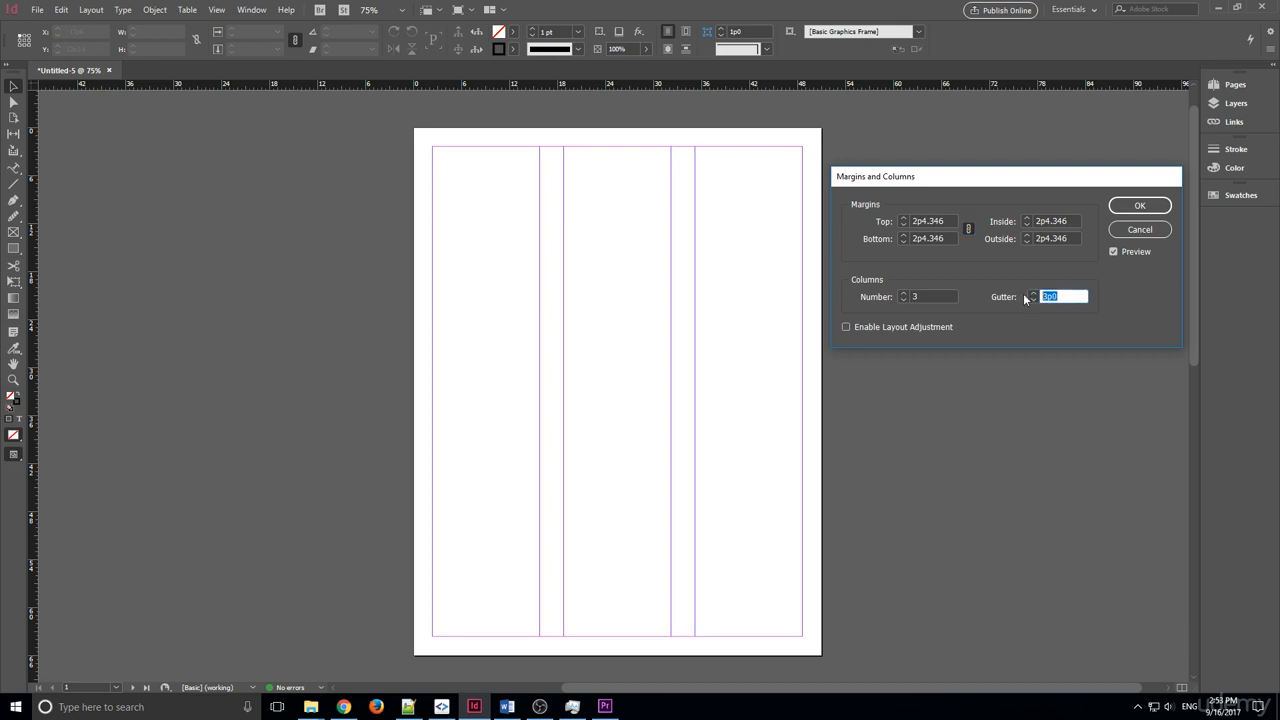
# Set the column gutter to 0 and increase the number of columns to 22.
pyautogui.click(912, 298)
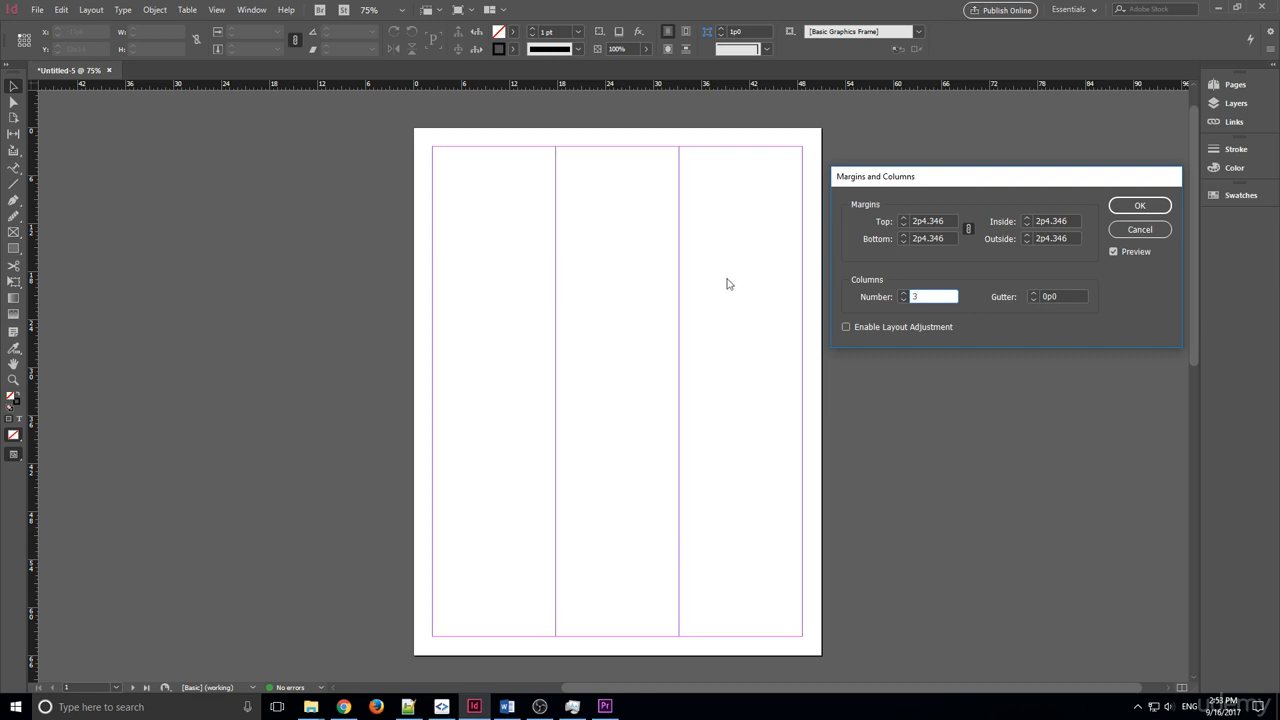
pyautogui.click(904, 295)
pyautogui.click(904, 295)
pyautogui.click(904, 295)
pyautogui.click(904, 295)
pyautogui.click(904, 295)
pyautogui.click(904, 295)
pyautogui.click(904, 295)
pyautogui.click(904, 295)
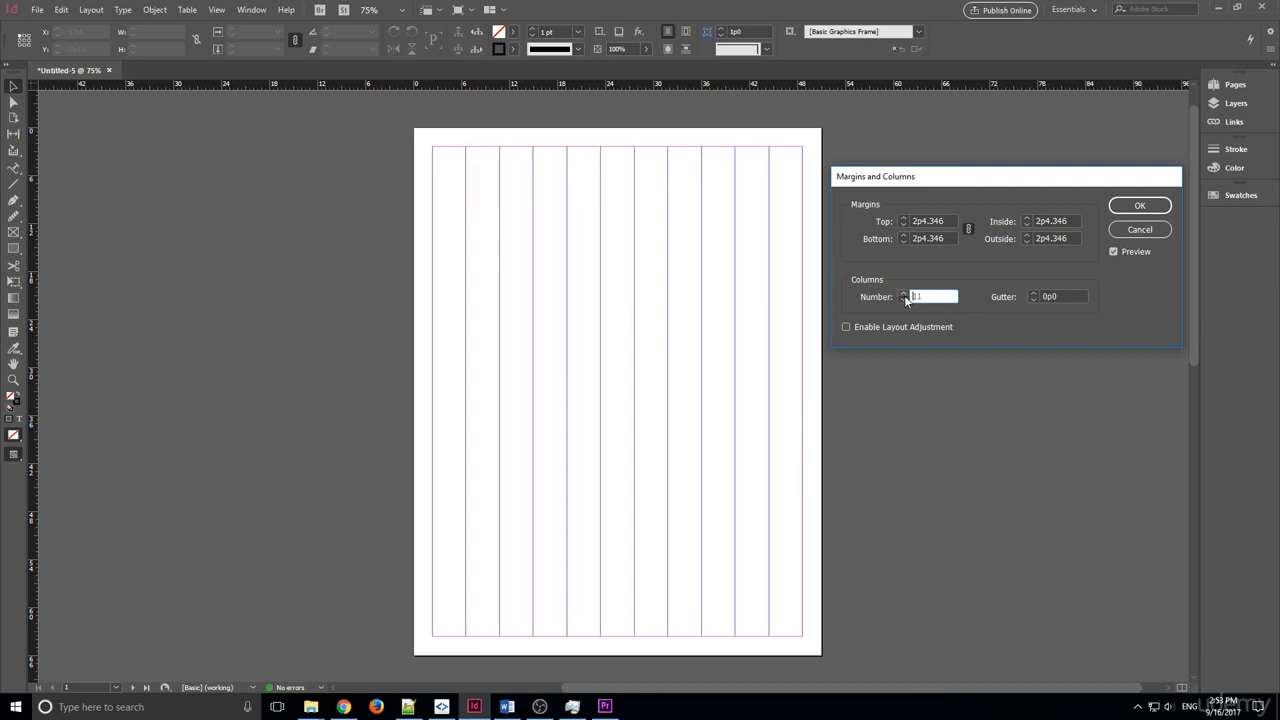
pyautogui.click(904, 295)
pyautogui.click(904, 295)
pyautogui.click(904, 295)
pyautogui.click(904, 295)
pyautogui.click(904, 295)
pyautogui.click(904, 295)
pyautogui.click(904, 295)
pyautogui.click(904, 295)
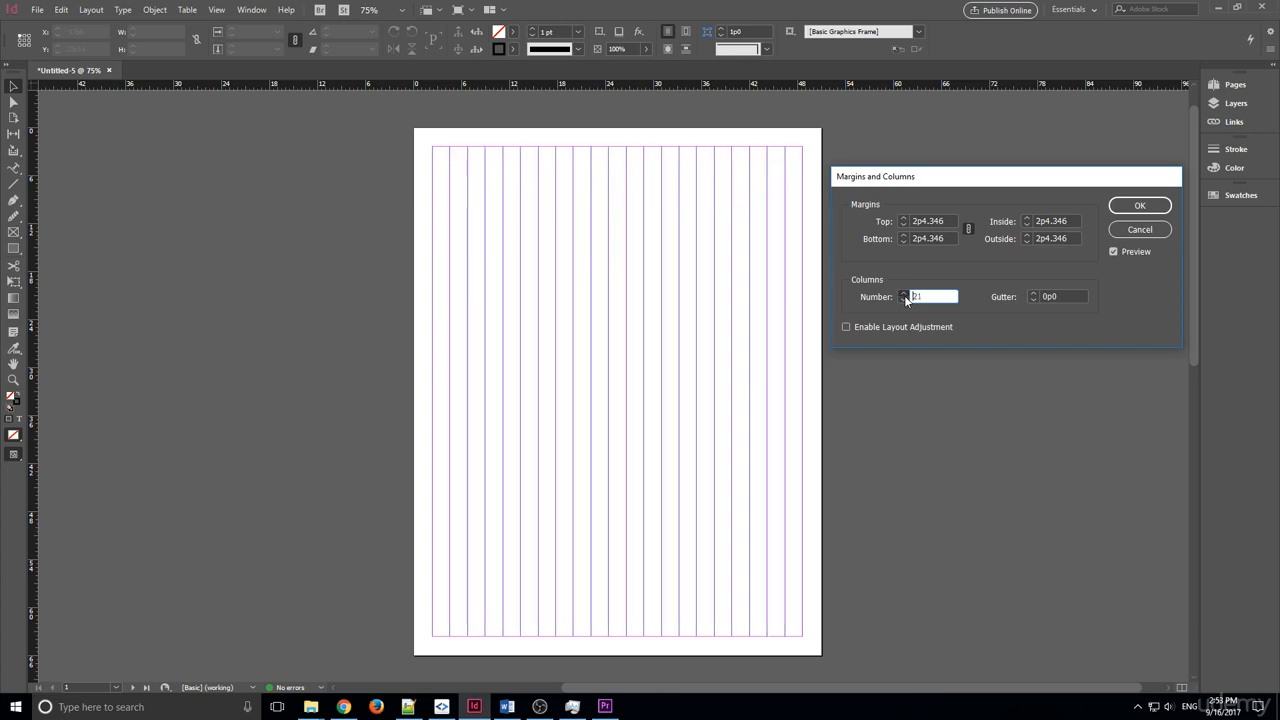
pyautogui.click(904, 295)
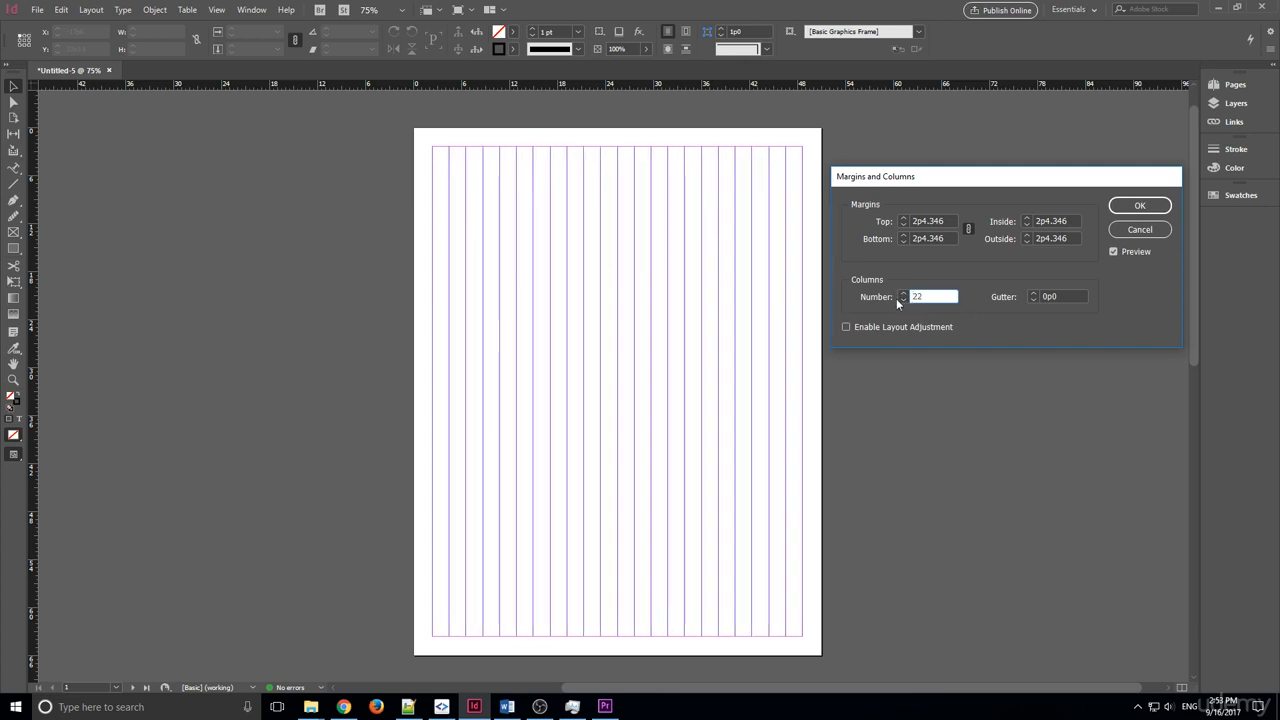
# Set the number of columns to 4 and apply the margin and column settings.
pyautogui.click(899, 299)
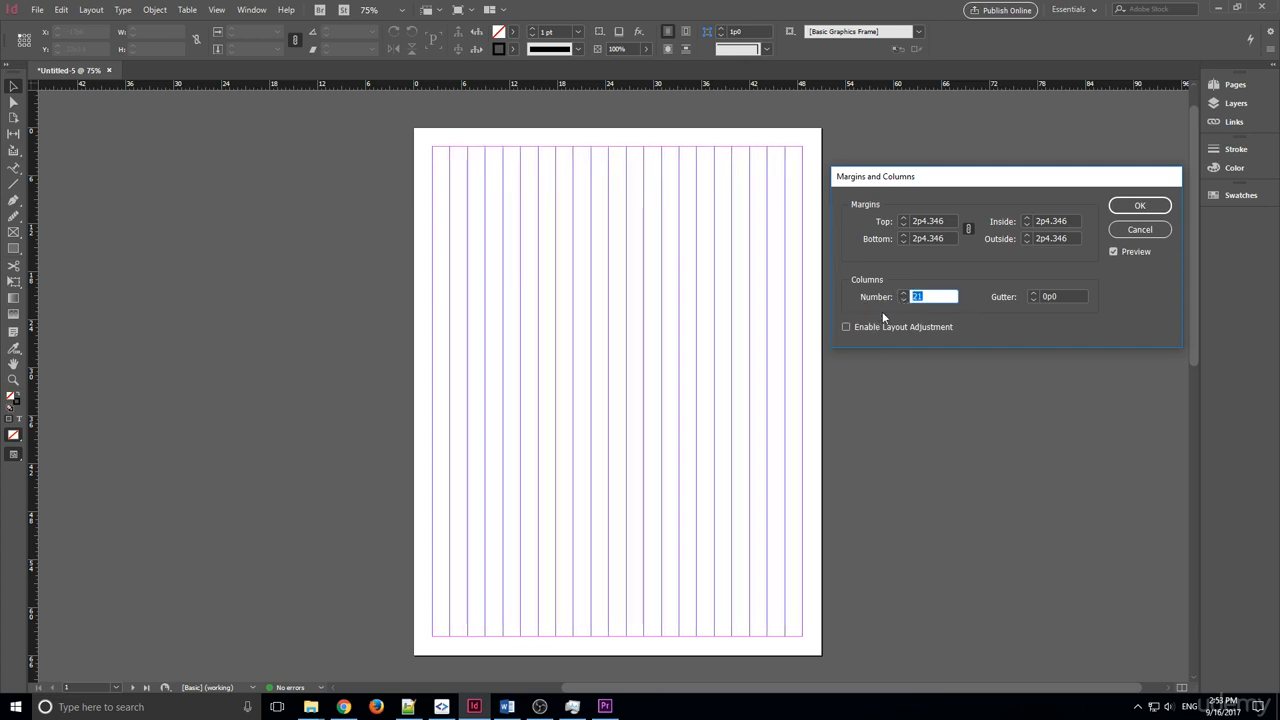
pyautogui.write('4')
pyautogui.press('Return')
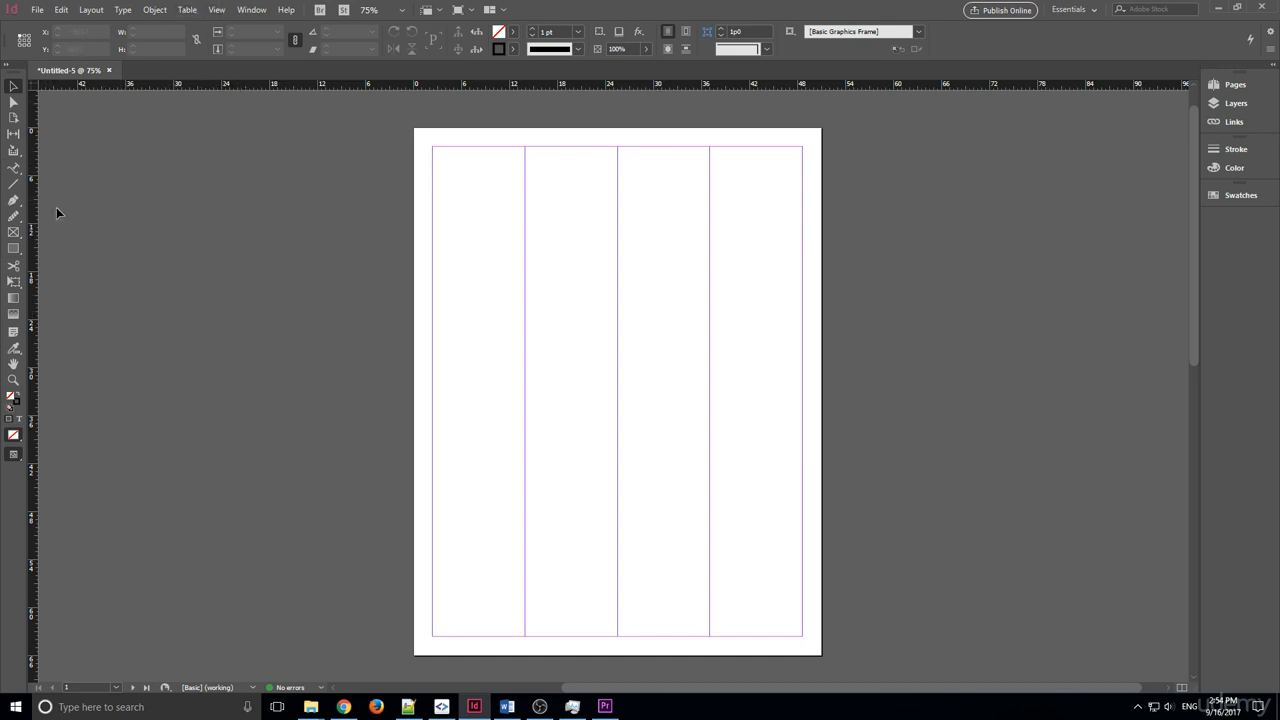
# Hide the rulers around the document and show them again.
pyautogui.click(190, 10)
pyautogui.click(216, 10)
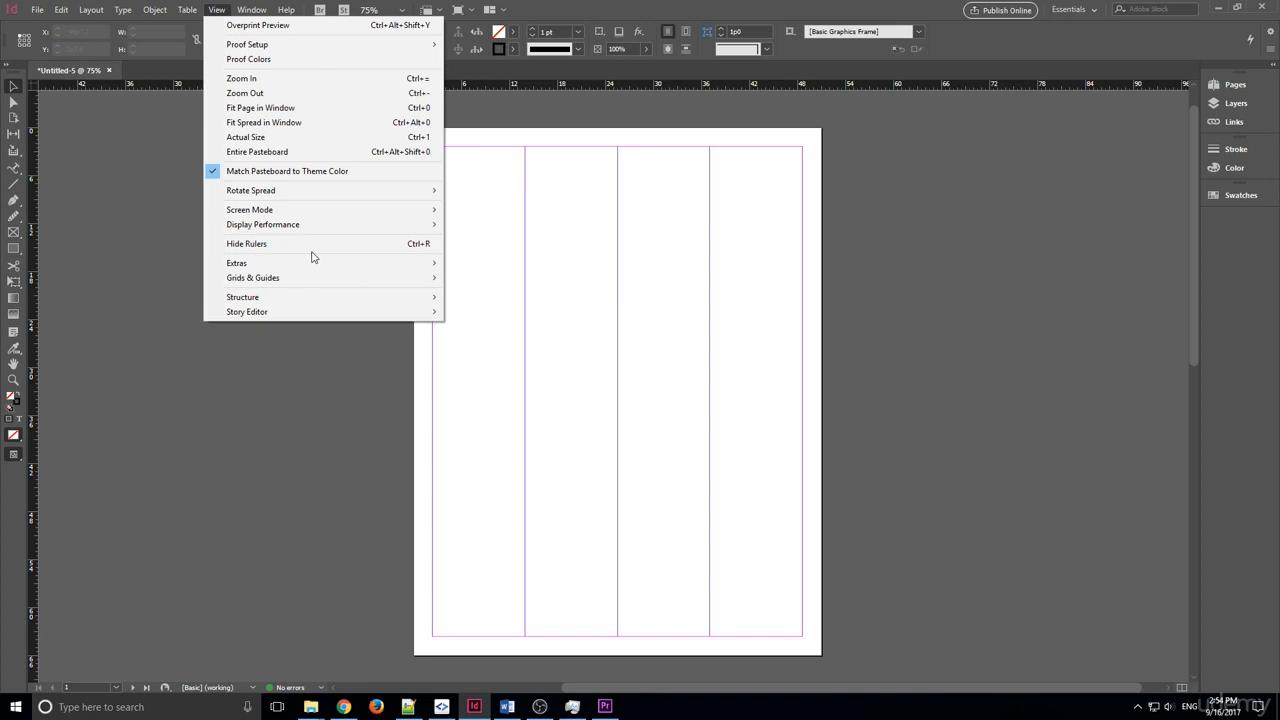
pyautogui.click(308, 246)
pyautogui.click(246, 9)
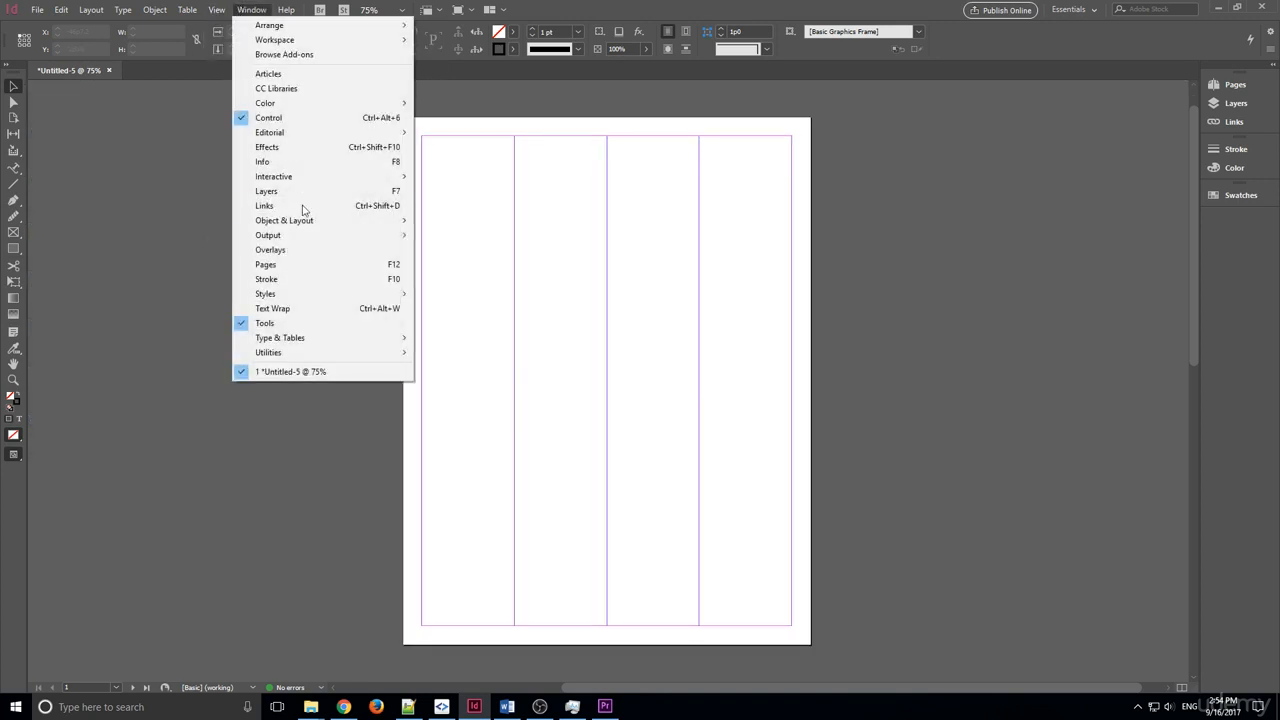
pyautogui.click(216, 10)
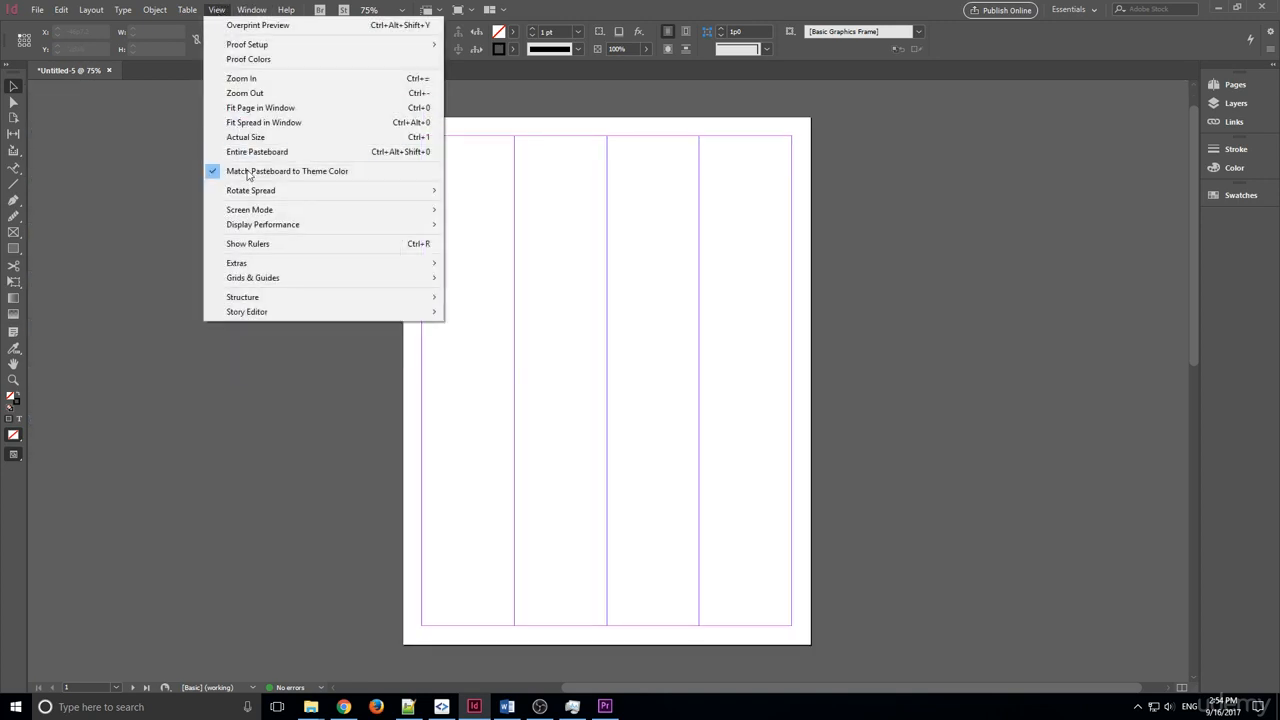
pyautogui.click(266, 247)
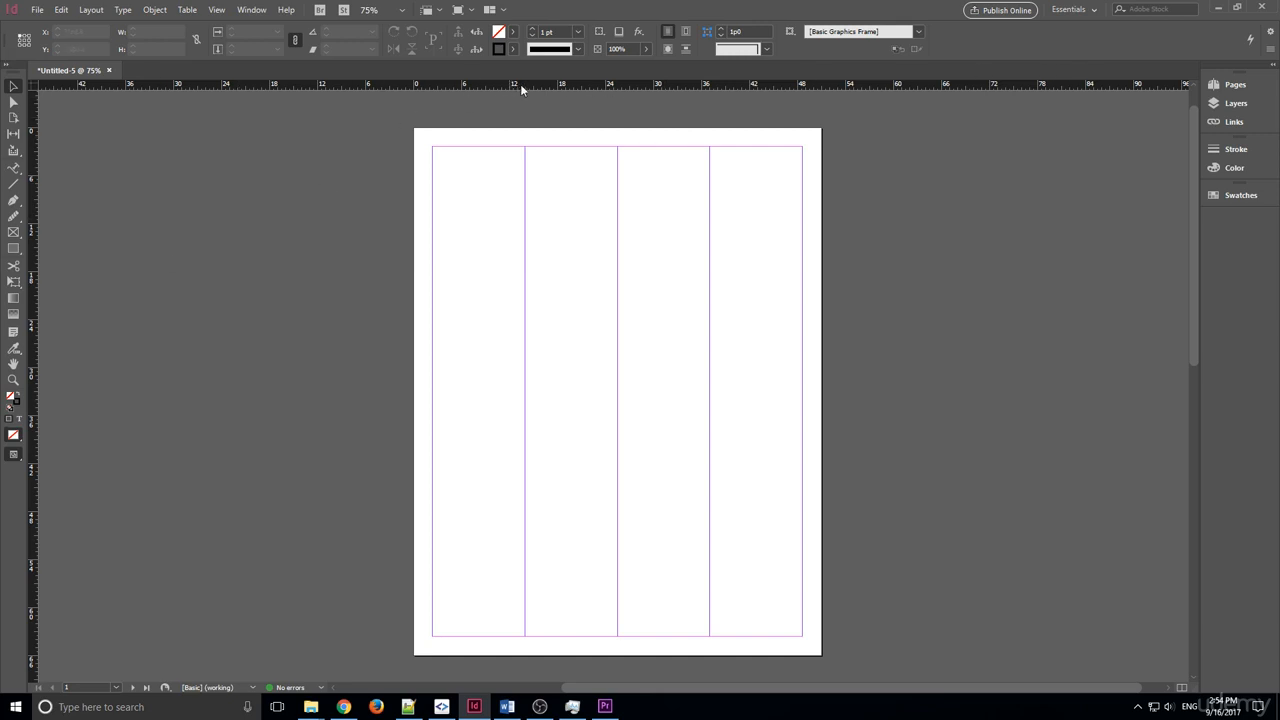
# Place a horizontal ruler guide at about 7p5 and a vertical guide inside the first column at about 12 picas.
pyautogui.moveTo(521, 85); pyautogui.dragTo(494, 186)
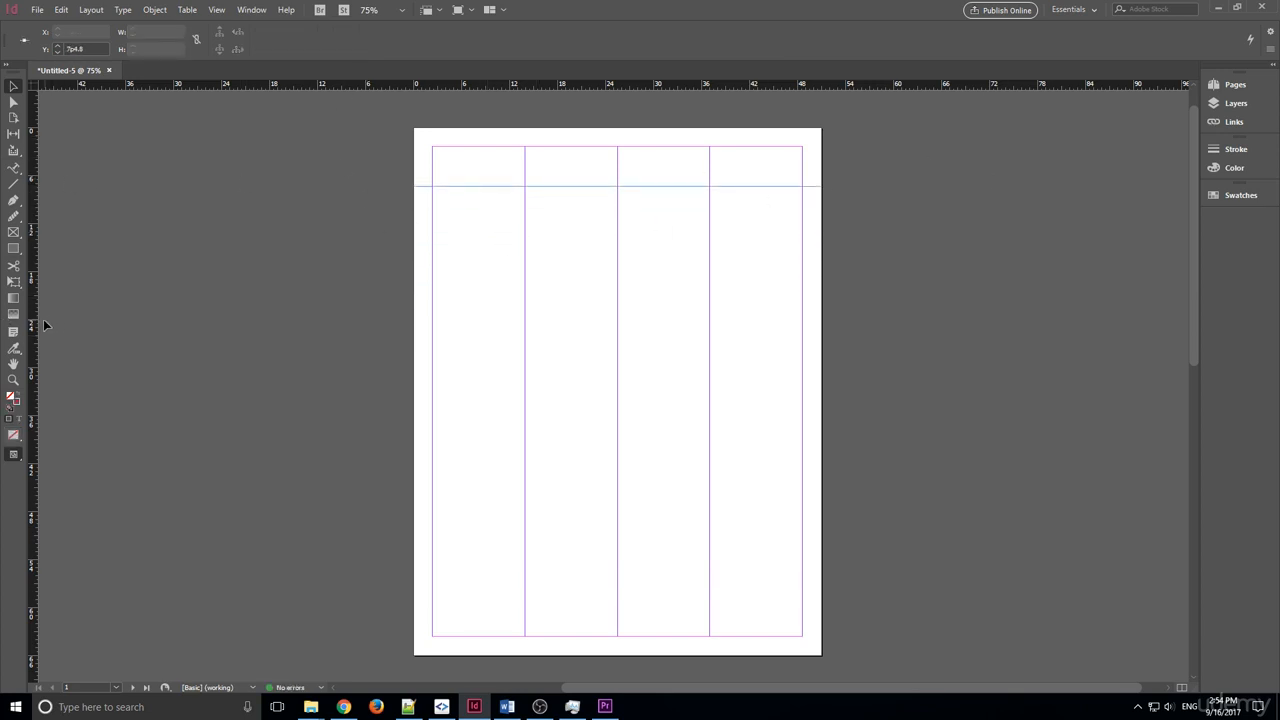
pyautogui.moveTo(33, 326); pyautogui.dragTo(509, 271)
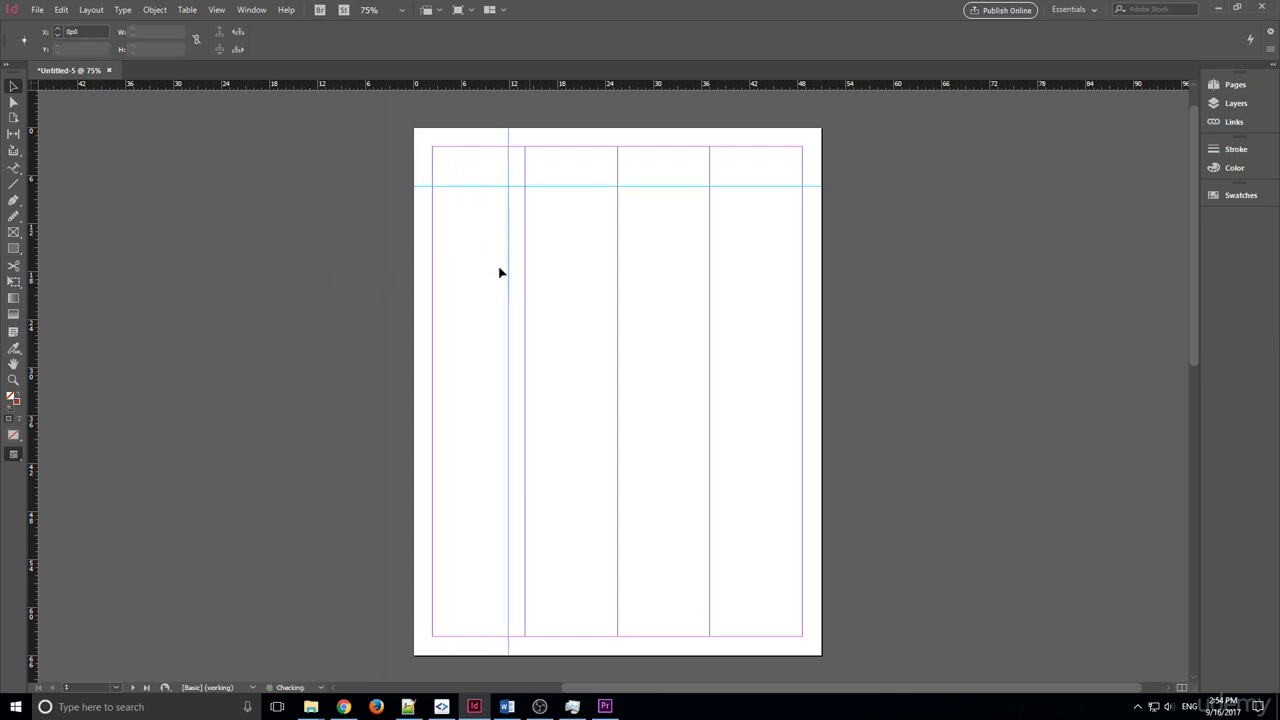
# Move the horizontal guide to a Y position of 6p0 and deselect it.
pyautogui.click(486, 187)
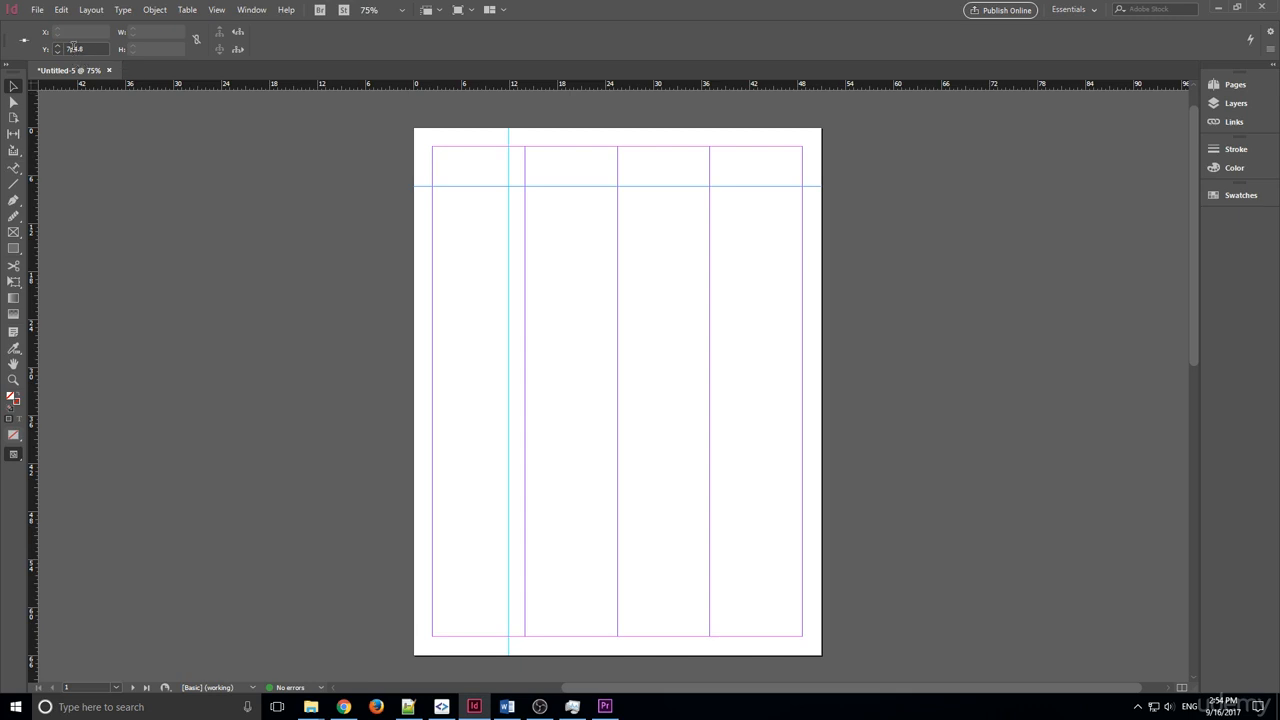
pyautogui.moveTo(87, 47); pyautogui.dragTo(33, 51)
pyautogui.write('6p0')
pyautogui.press('Return')
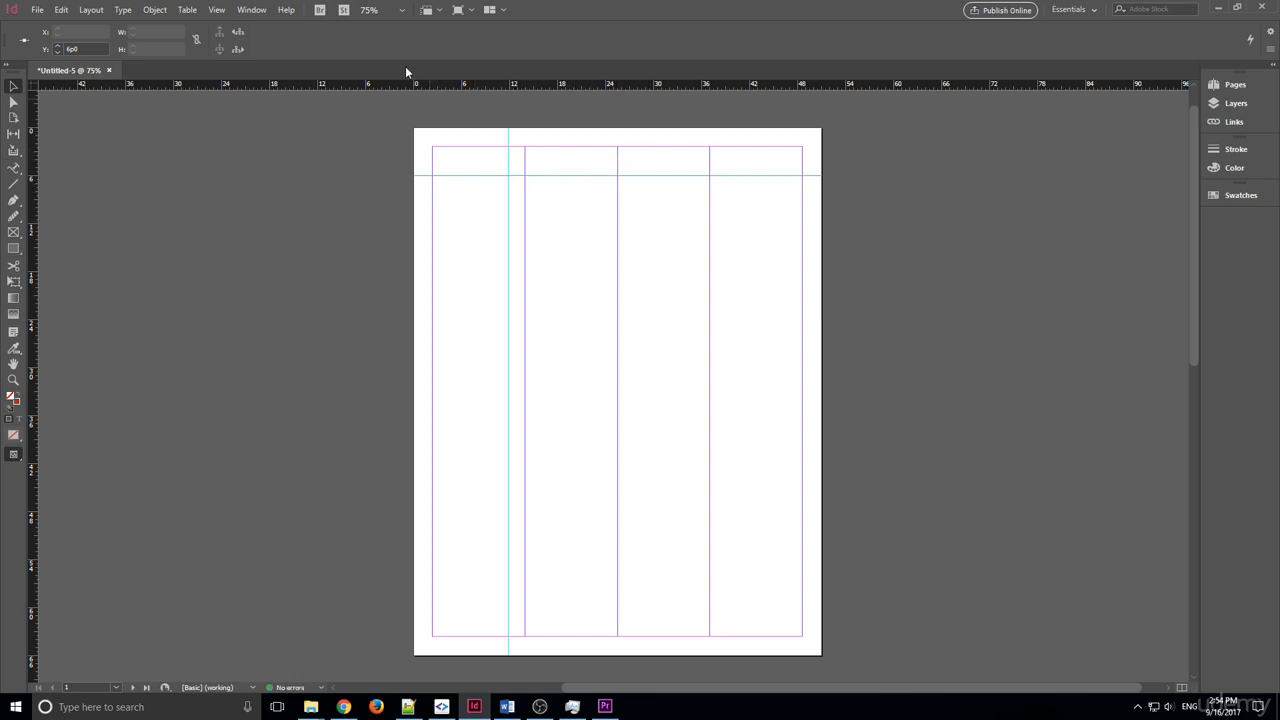
pyautogui.click(500, 179)
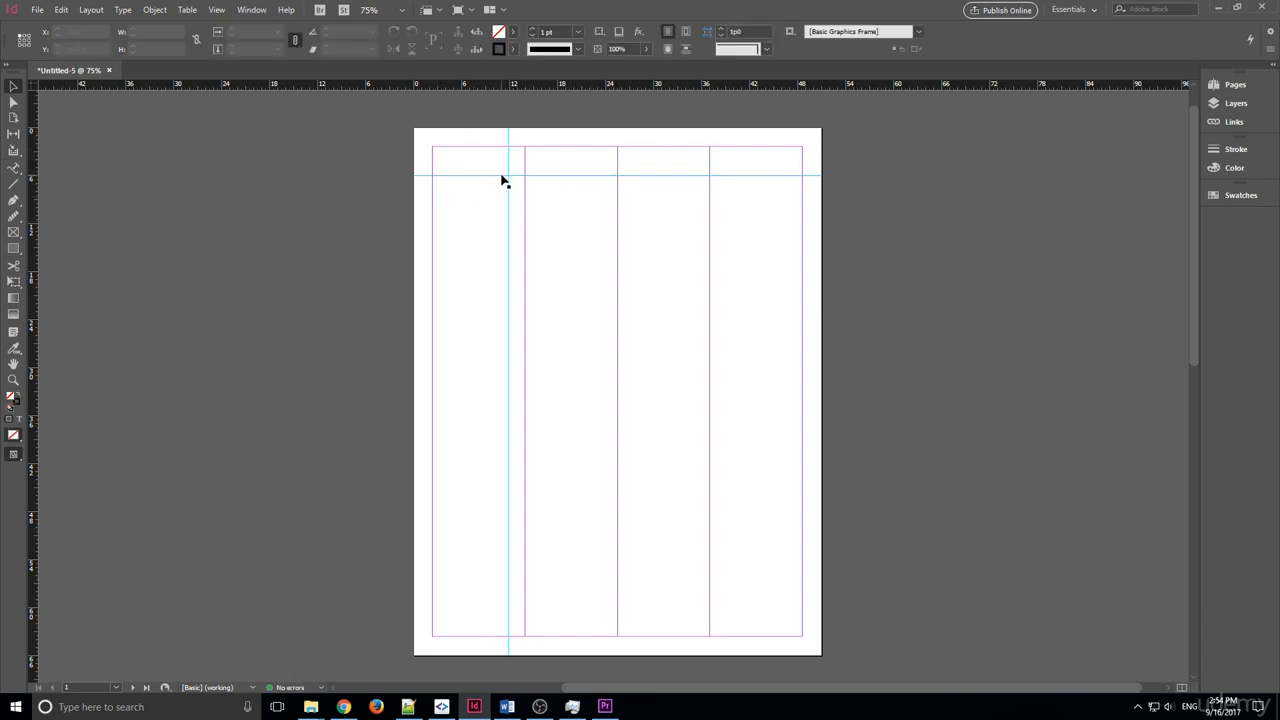
# Move the vertical guide in the first column to X 1 in and place a second vertical guide in the fourth column at about 45p4.
pyautogui.click(509, 190)
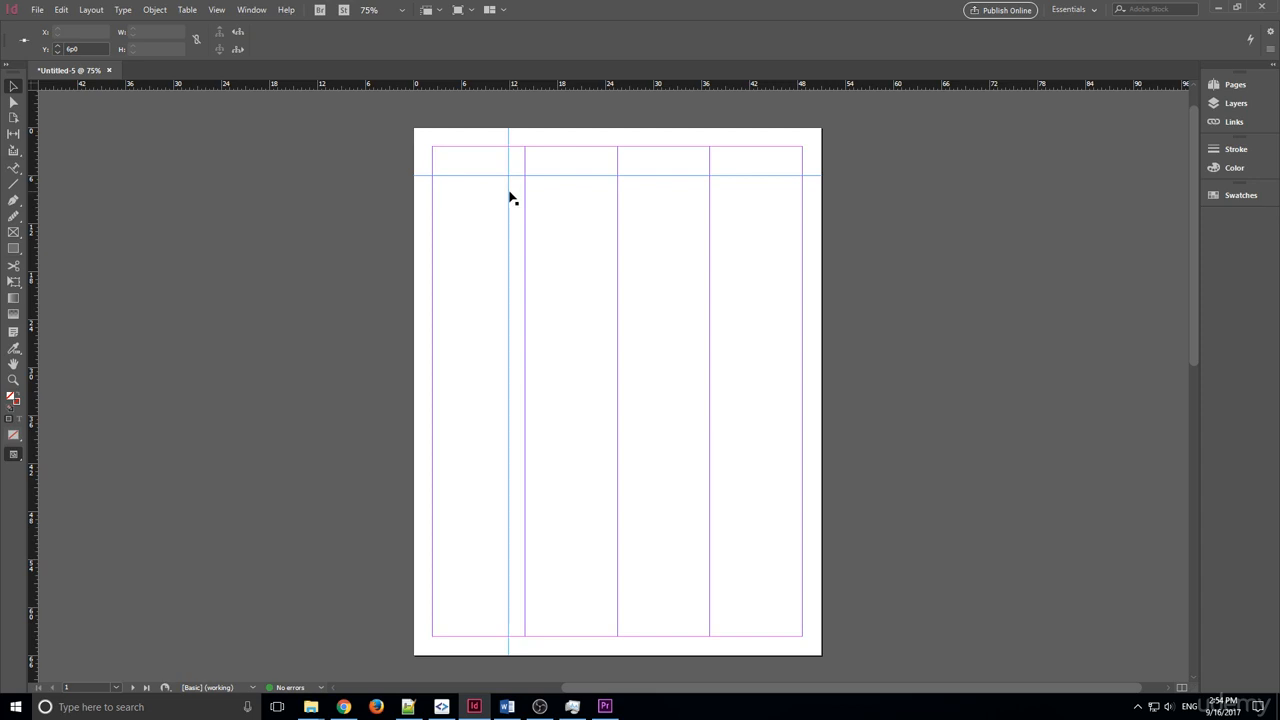
pyautogui.click(80, 31)
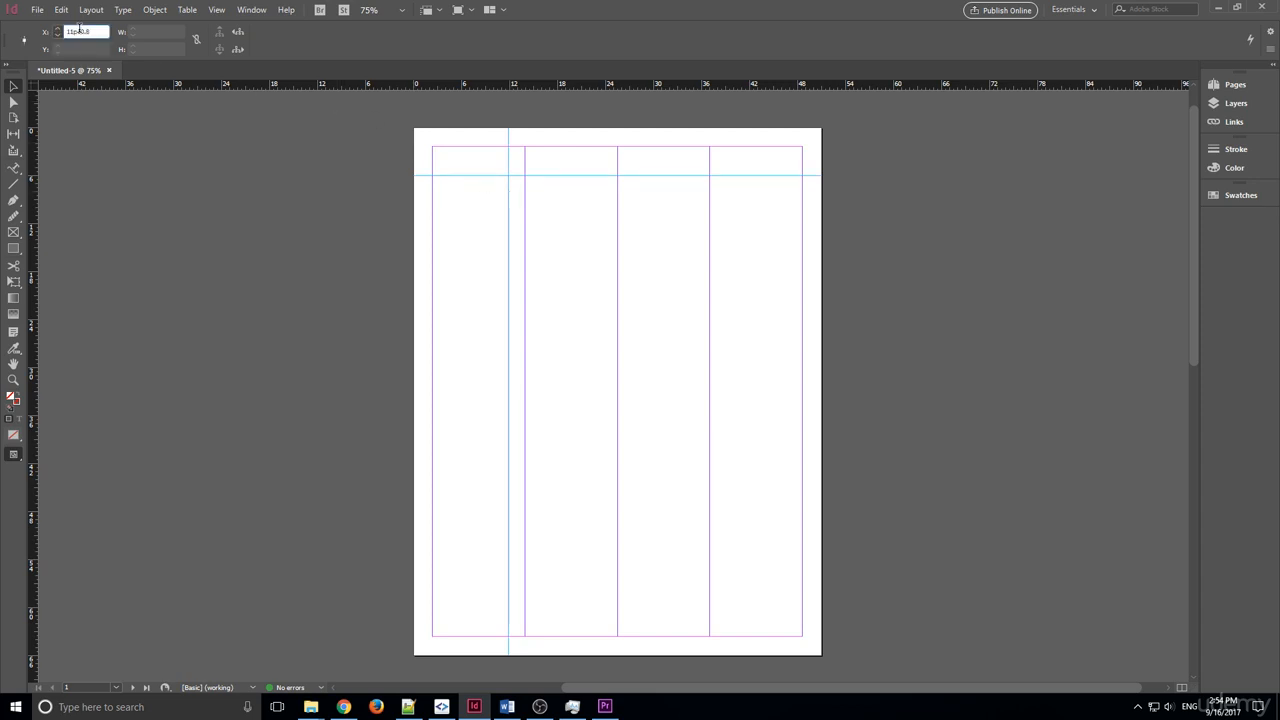
pyautogui.tripleClick(80, 31)
pyautogui.write('1in')
pyautogui.press('Return')
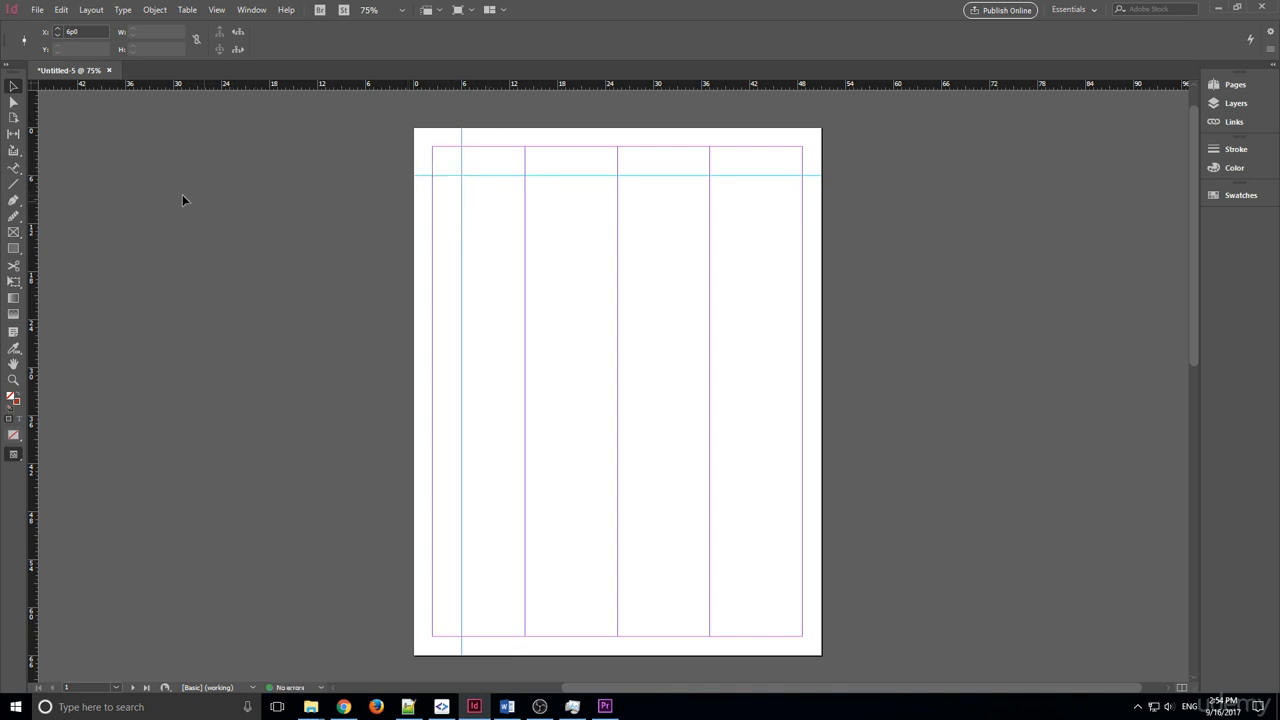
pyautogui.moveTo(38, 131); pyautogui.dragTo(775, 132)
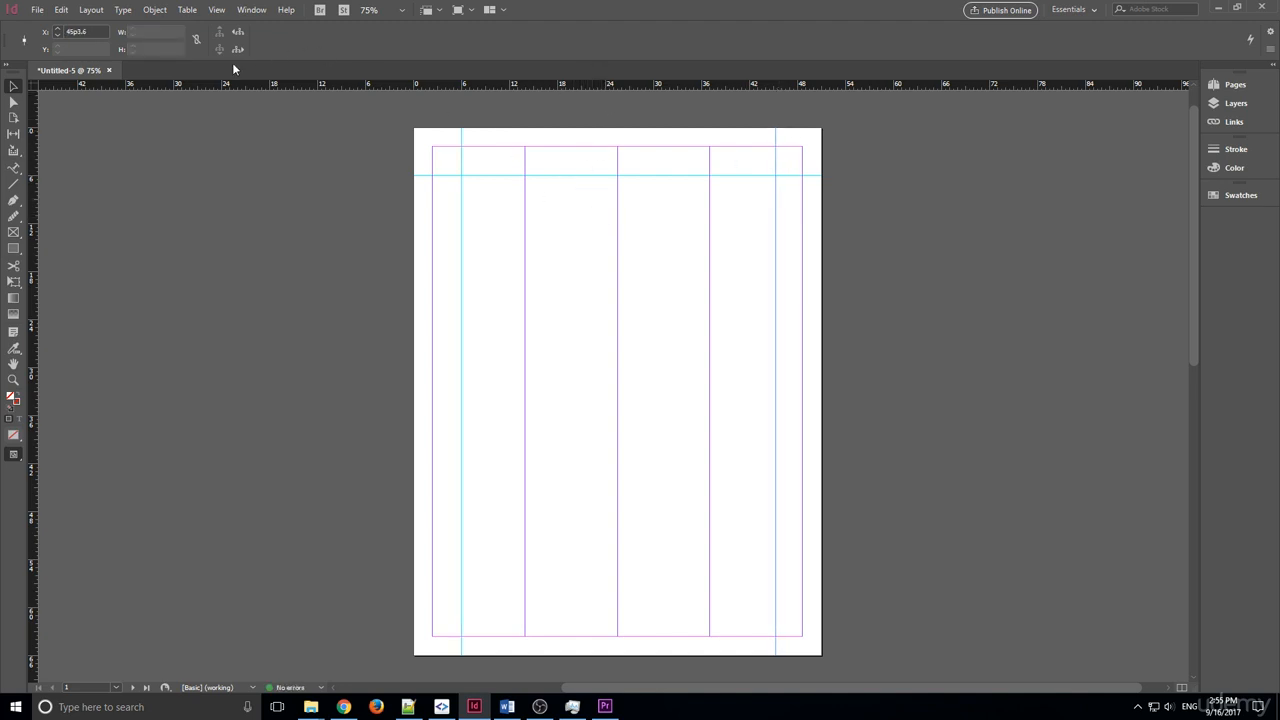
# Create a text frame about 10p5 wide and 4p6 high below the horizontal guide, containing "Some randome stuff".
pyautogui.click(13, 168)
pyautogui.click(55, 170)
pyautogui.moveTo(471, 210); pyautogui.dragTo(557, 243)
pyautogui.write('Some randome stuff')
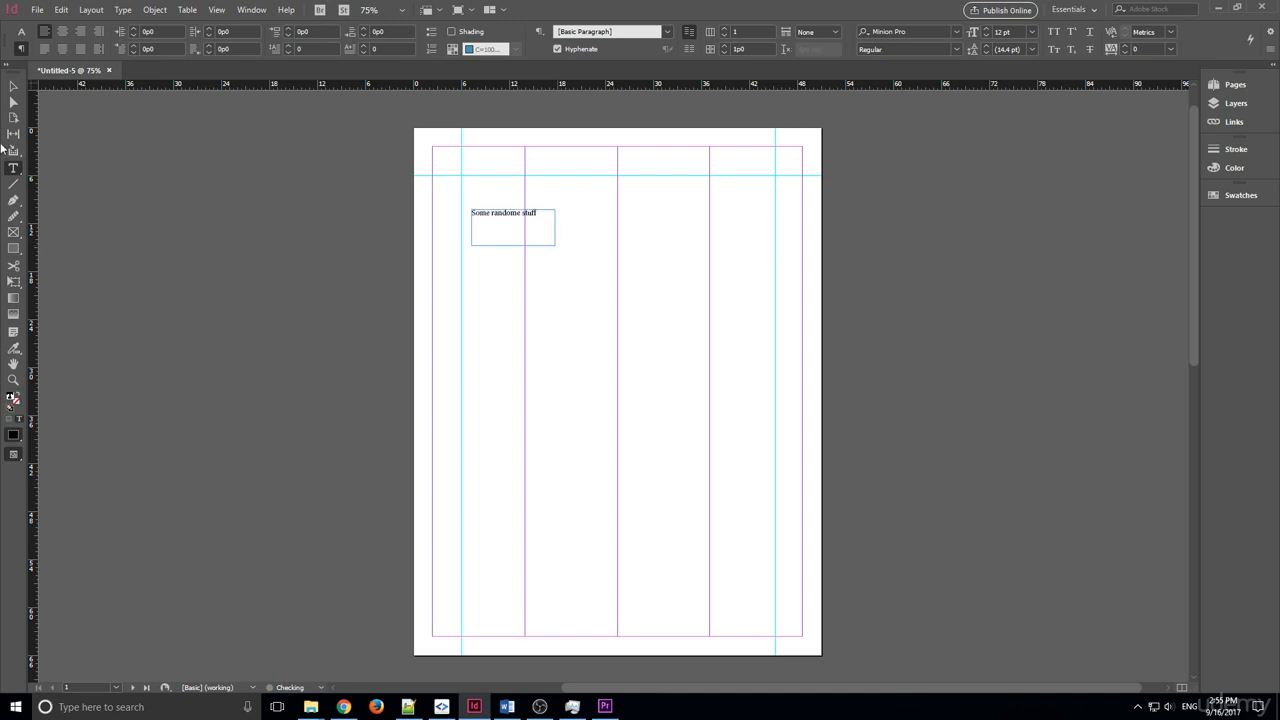
# Move the text frame to the middle of the first column with its upper edge on the horizontal guide, at about X 2p11, Y 6p0.
pyautogui.click(13, 87)
pyautogui.moveTo(509, 232); pyautogui.dragTo(463, 277)
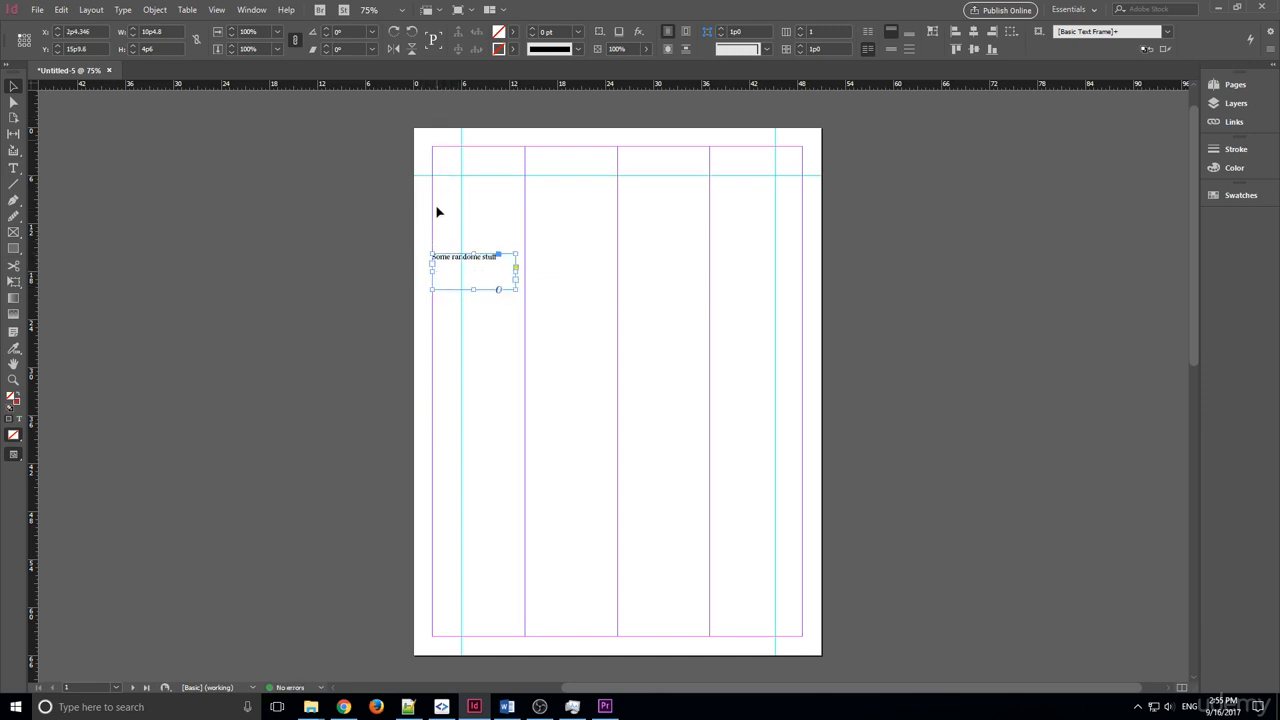
pyautogui.moveTo(480, 281); pyautogui.dragTo(504, 198)
pyautogui.click(529, 237)
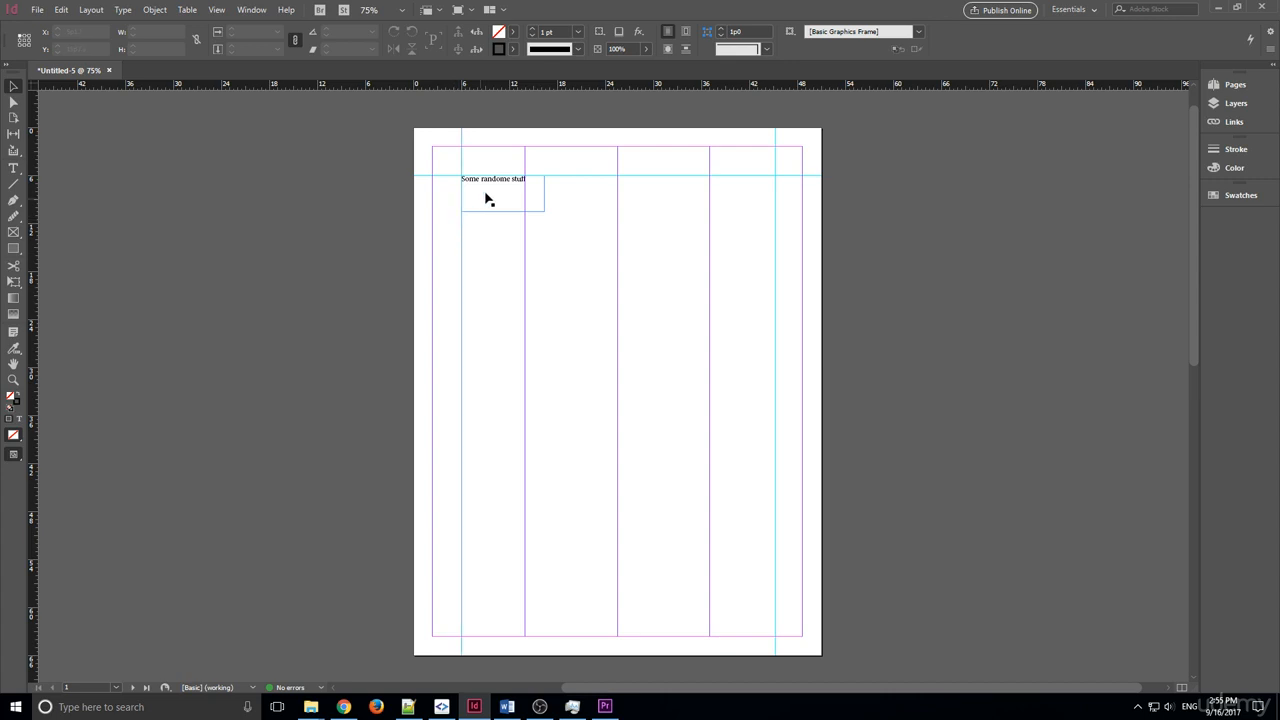
pyautogui.moveTo(486, 197); pyautogui.dragTo(463, 197)
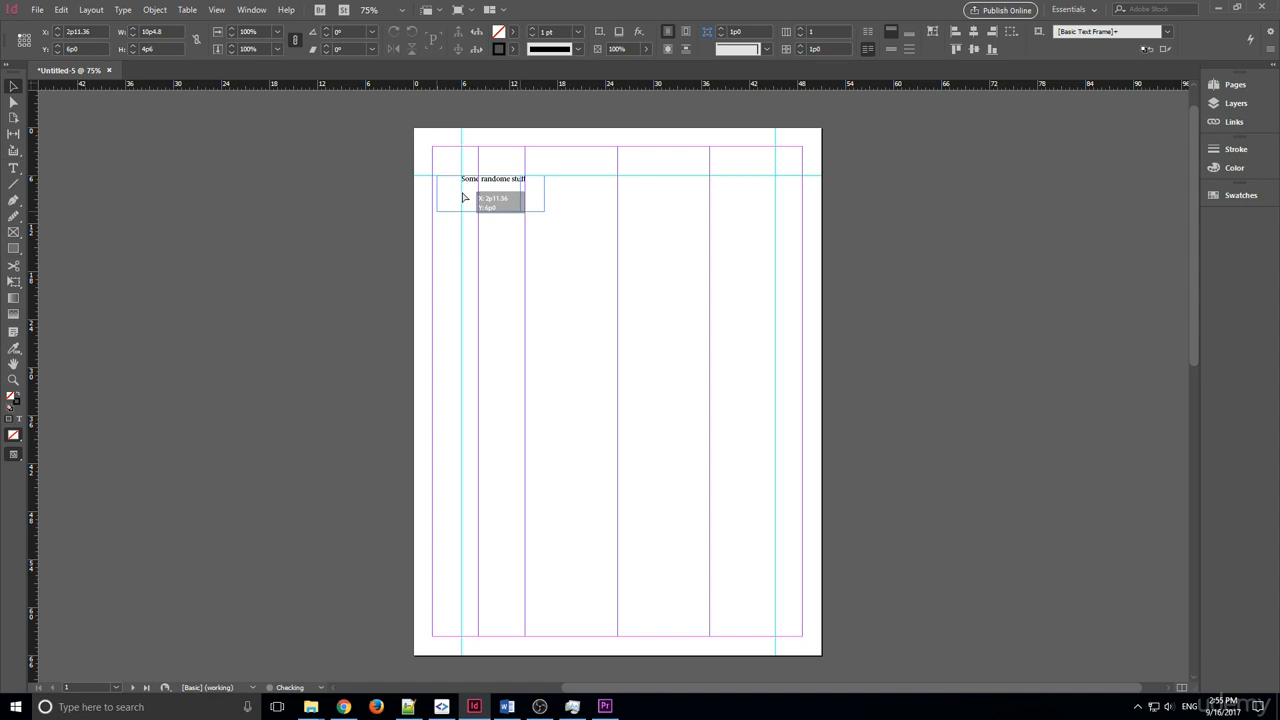
pyautogui.moveTo(463, 197); pyautogui.dragTo(463, 197)
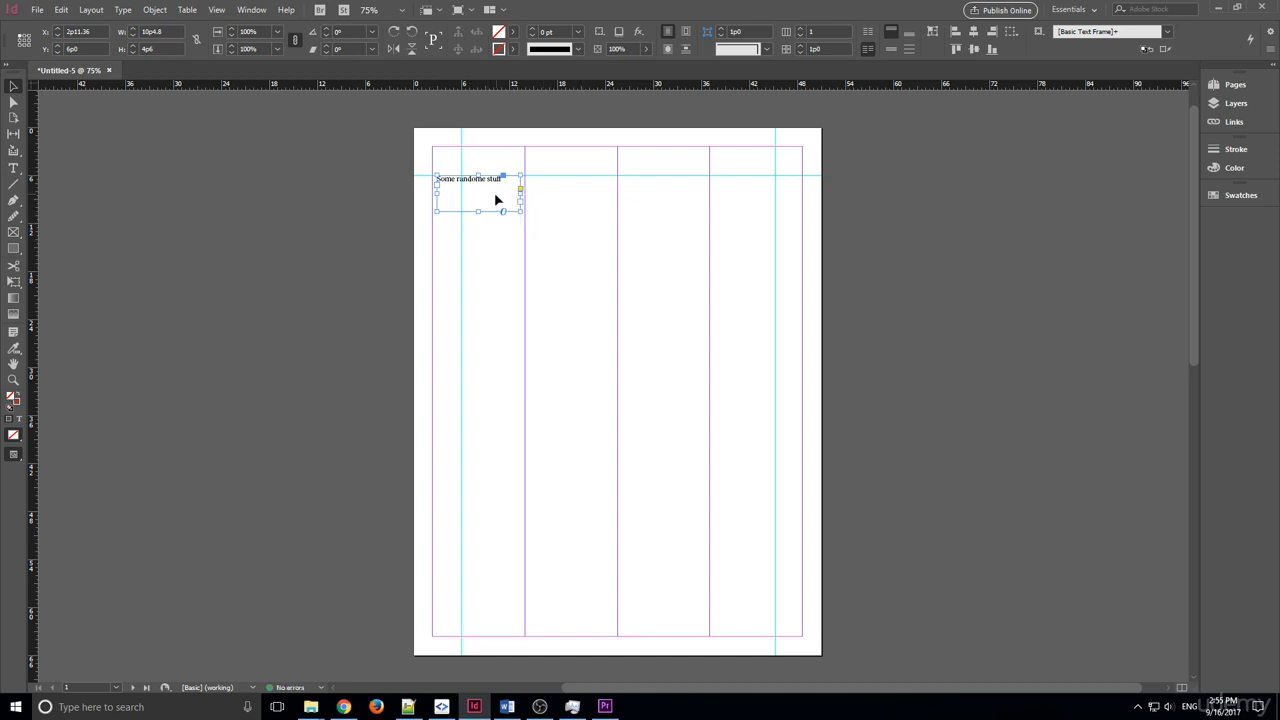
# Paste a copy of the text frame and centre it in the third column, aligned with the first frame, at about X 26p1, Y 6p0.
pyautogui.hotkey('ctrl', 'v')
pyautogui.moveTo(615, 384); pyautogui.dragTo(676, 197)
pyautogui.click(669, 182)
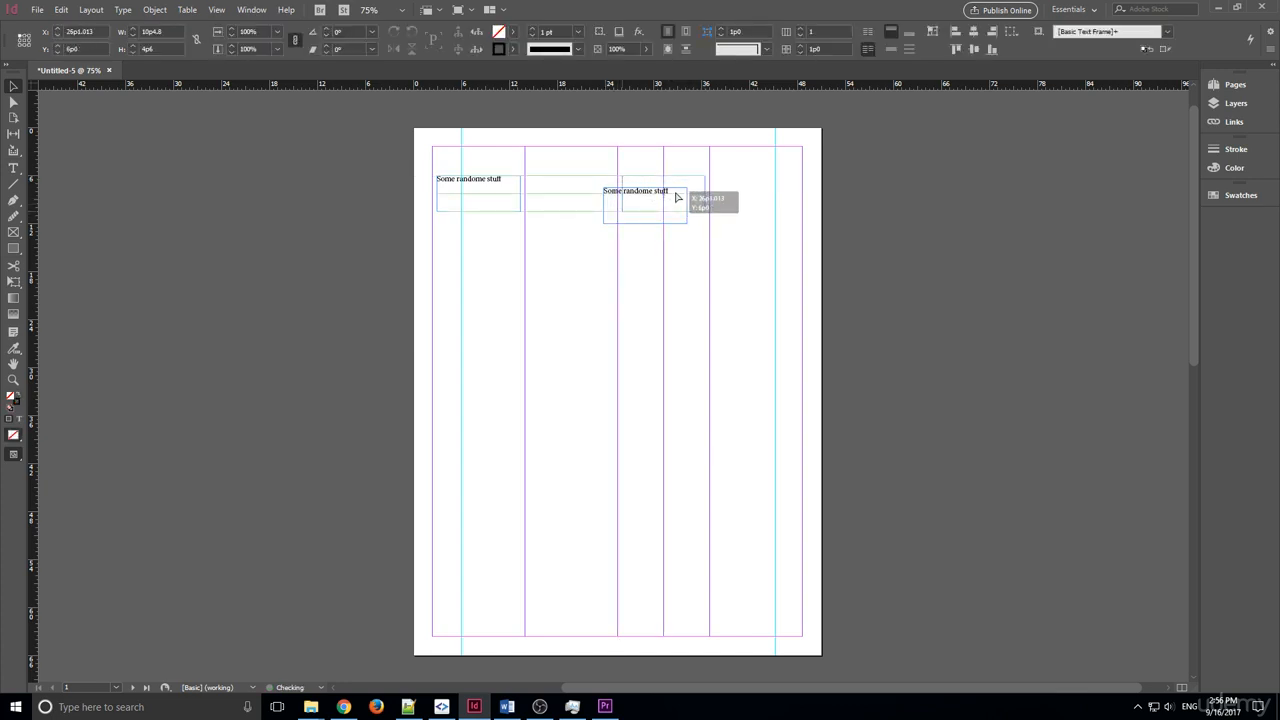
pyautogui.moveTo(676, 197); pyautogui.dragTo(676, 197)
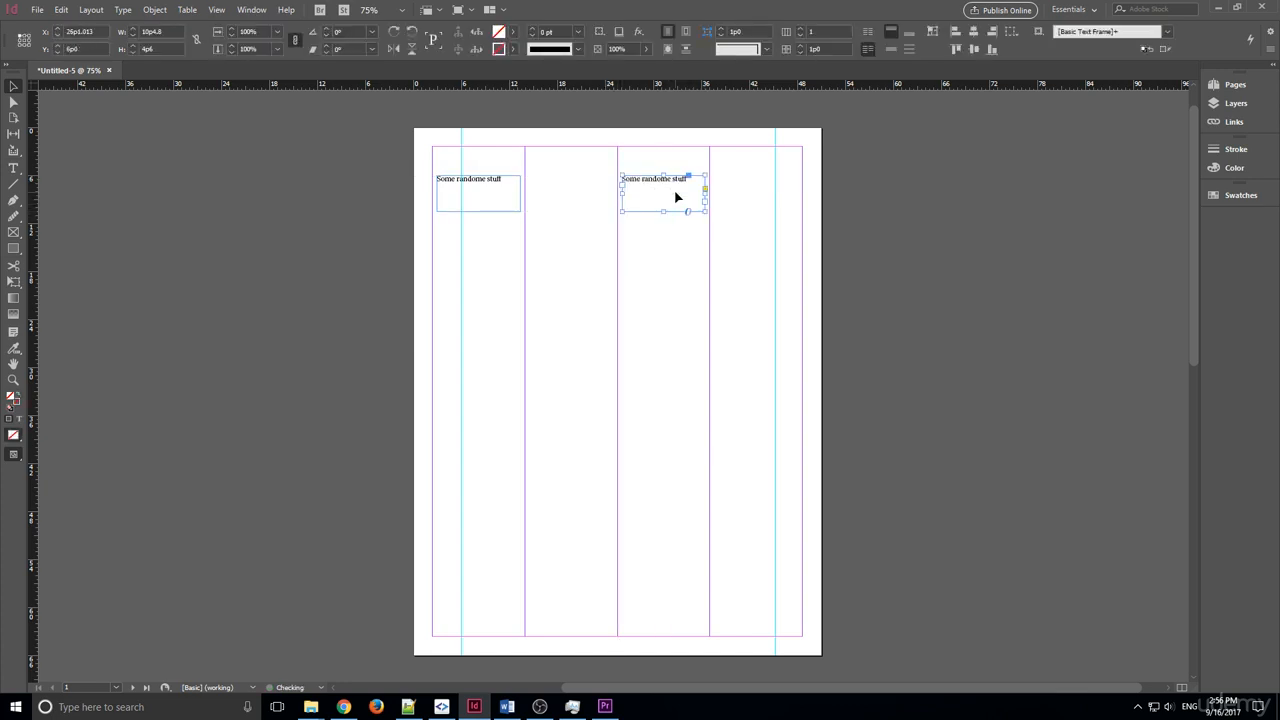
# Place a horizontal ruler guide at Y 6p0 along the upper edges of the two text frames.
pyautogui.click(660, 254)
pyautogui.moveTo(581, 88); pyautogui.dragTo(571, 174)
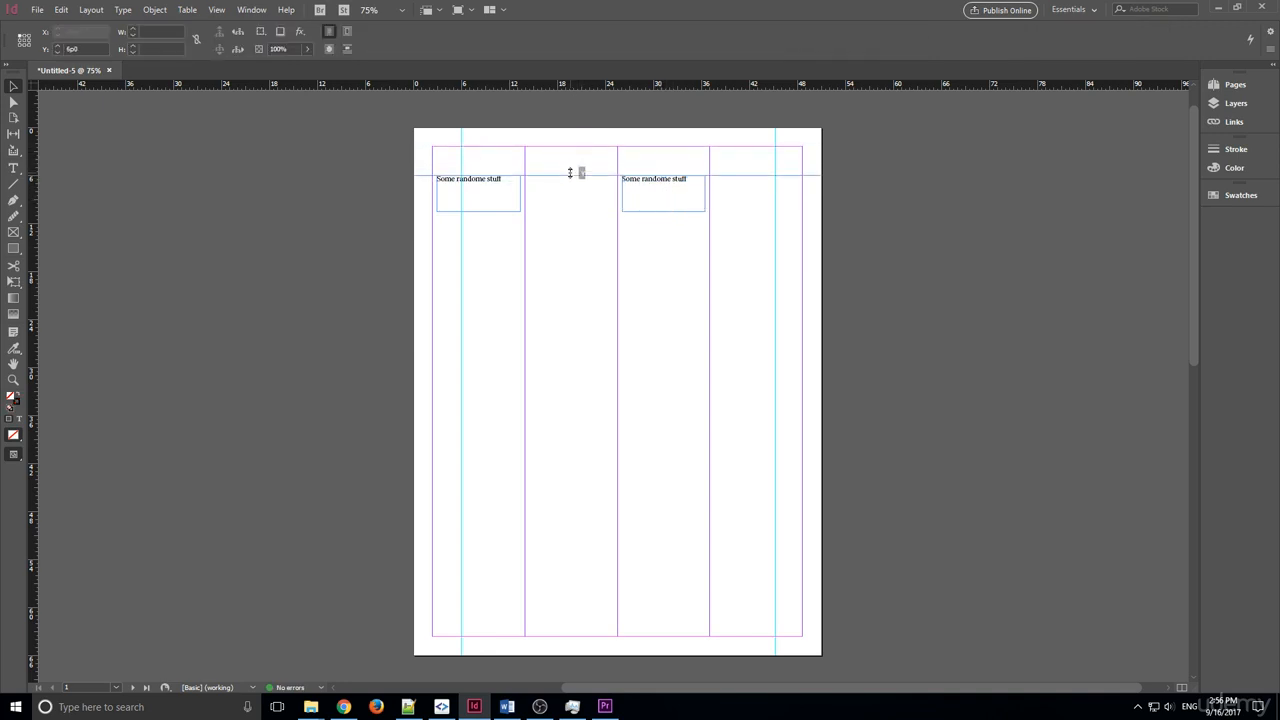
pyautogui.moveTo(671, 191)
pyautogui.mouseDown()
pyautogui.moveTo(669, 270)
pyautogui.moveTo(674, 197)
pyautogui.mouseUp()
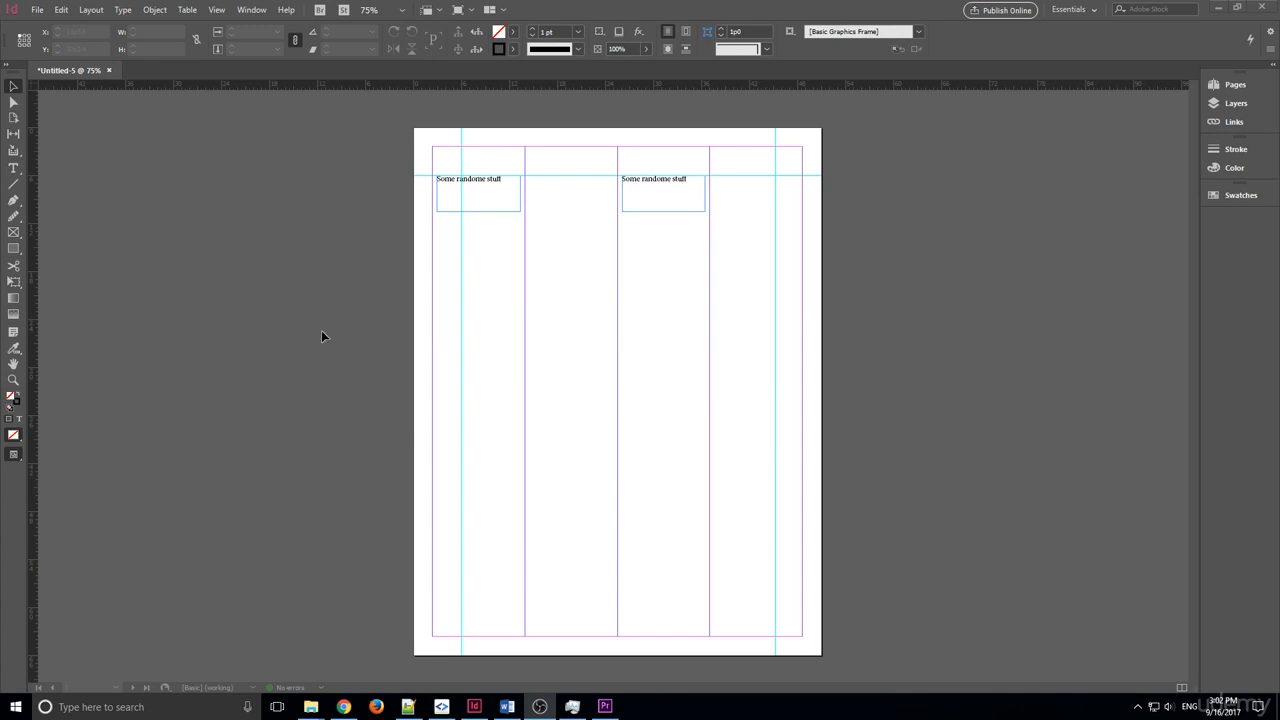
# Hide all guides on the page and show them again.
pyautogui.click(222, 9)
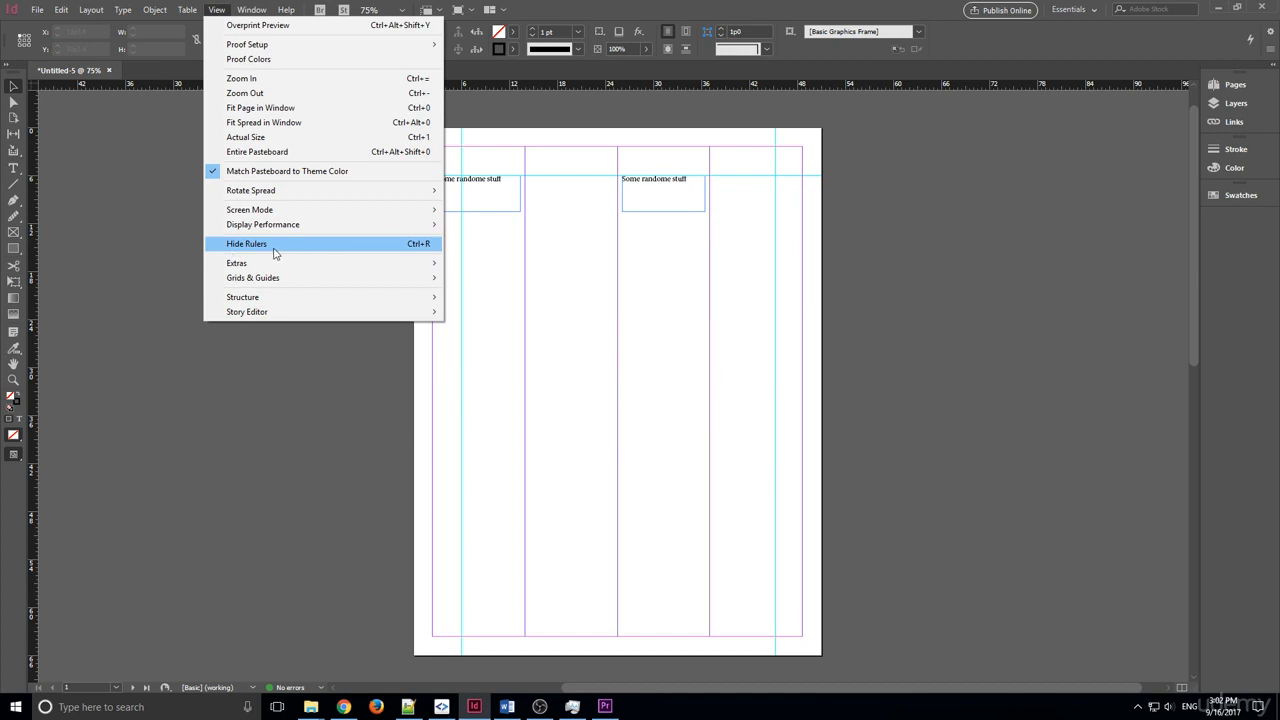
pyautogui.moveTo(272, 280)
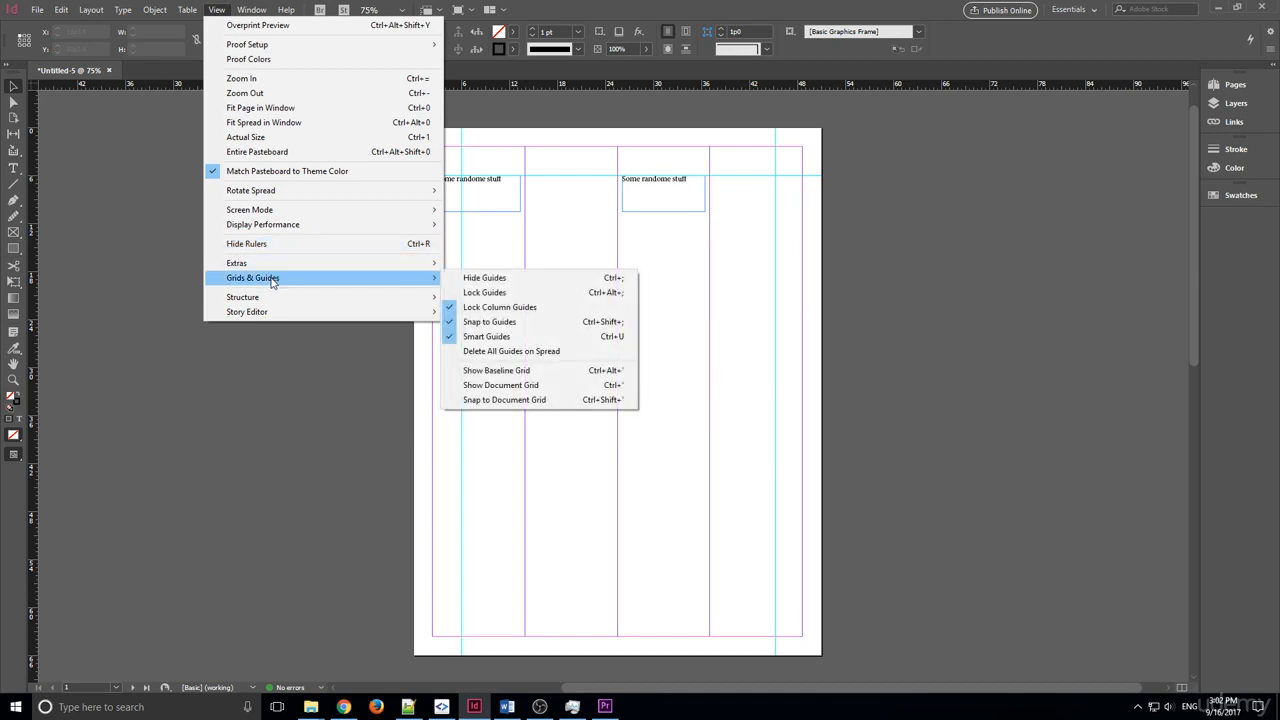
pyautogui.click(563, 280)
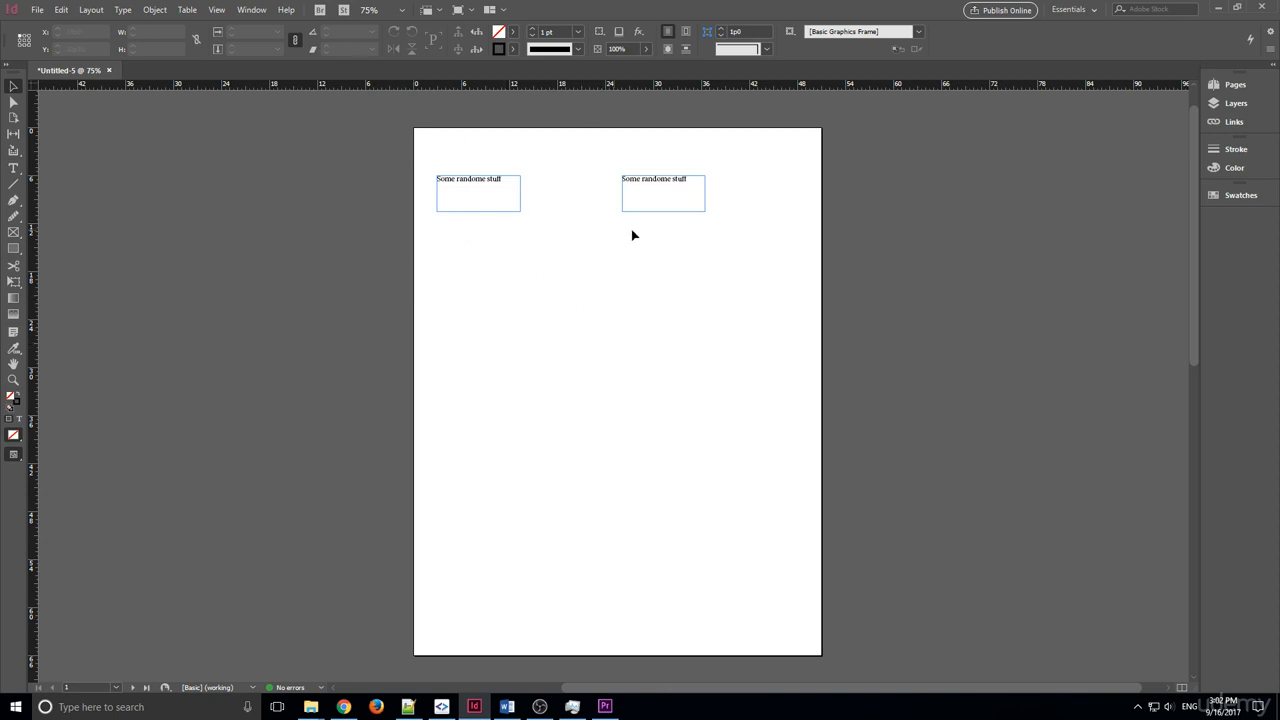
pyautogui.click(250, 9)
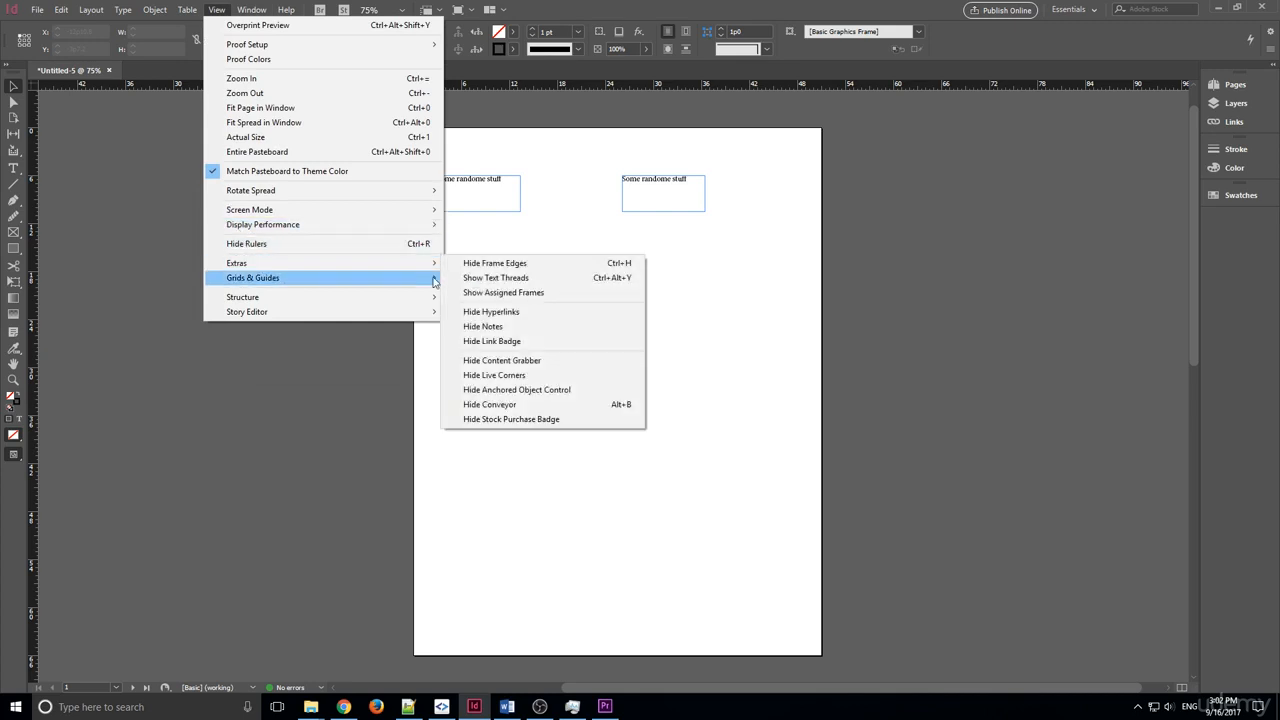
pyautogui.moveTo(407, 281)
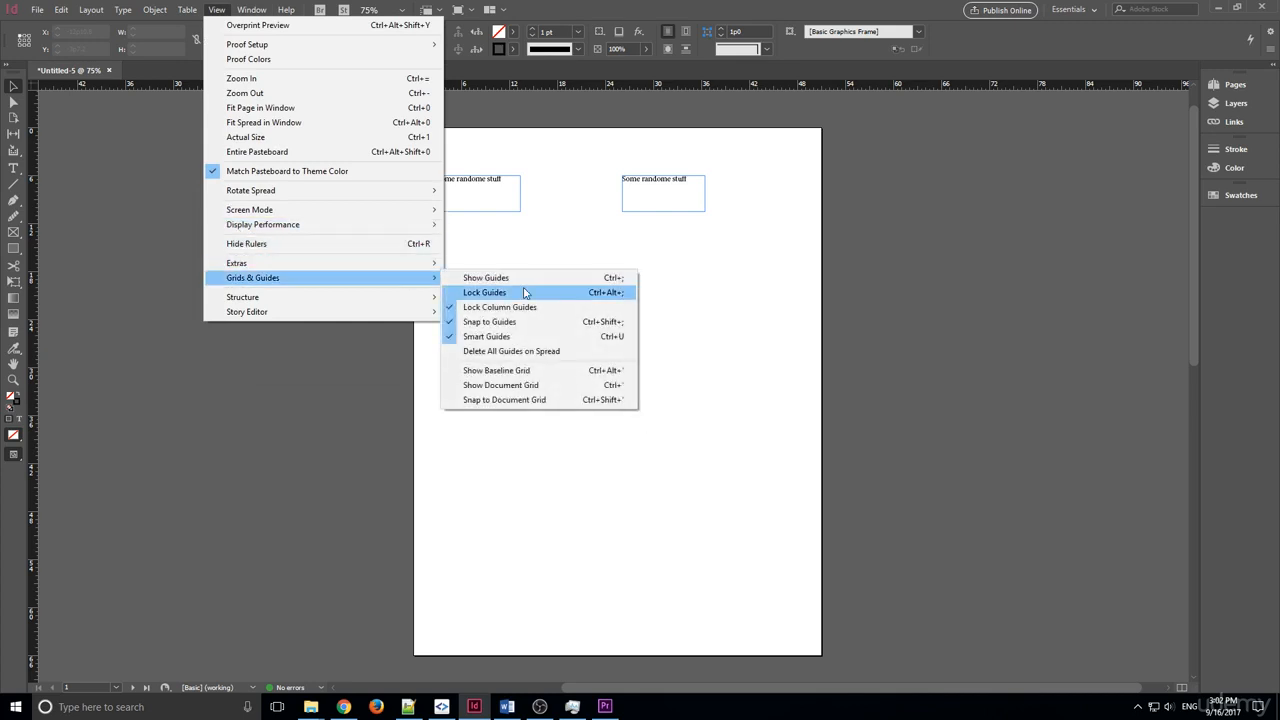
pyautogui.click(490, 278)
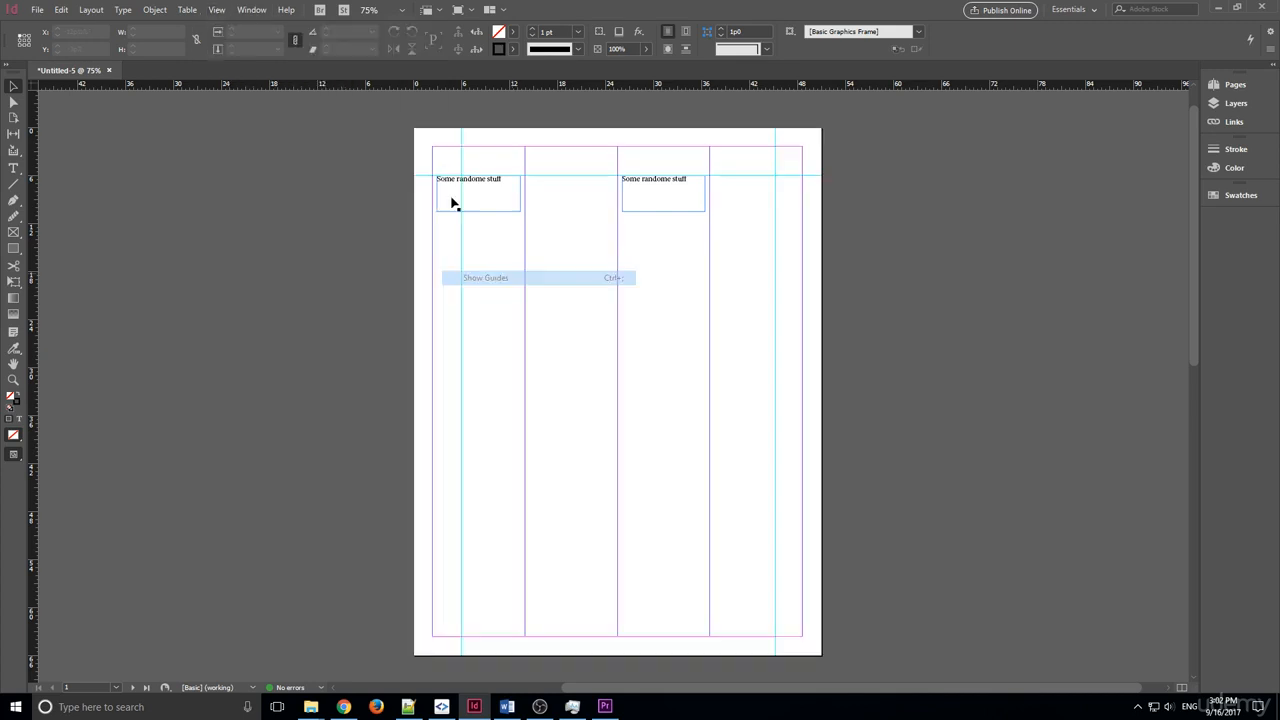
# Lock the guides and try to select the horizontal ruler guide.
pyautogui.click(217, 9)
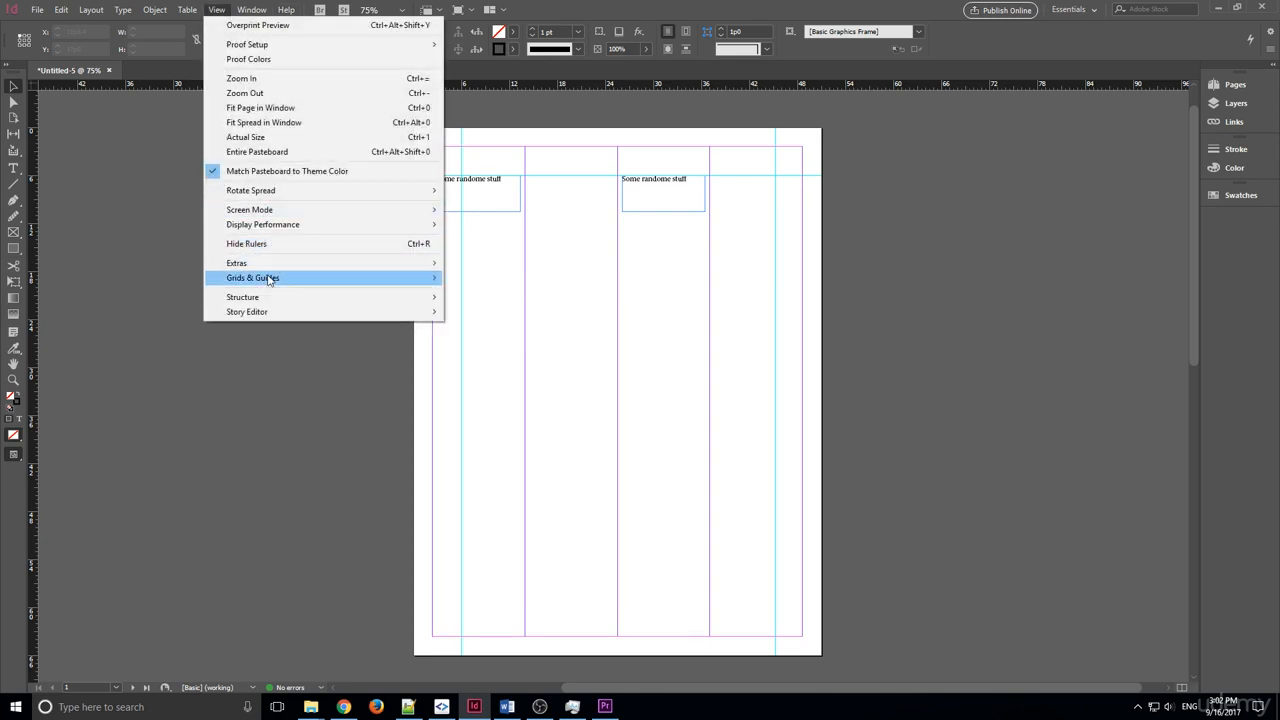
pyautogui.moveTo(322, 280)
pyautogui.click(505, 292)
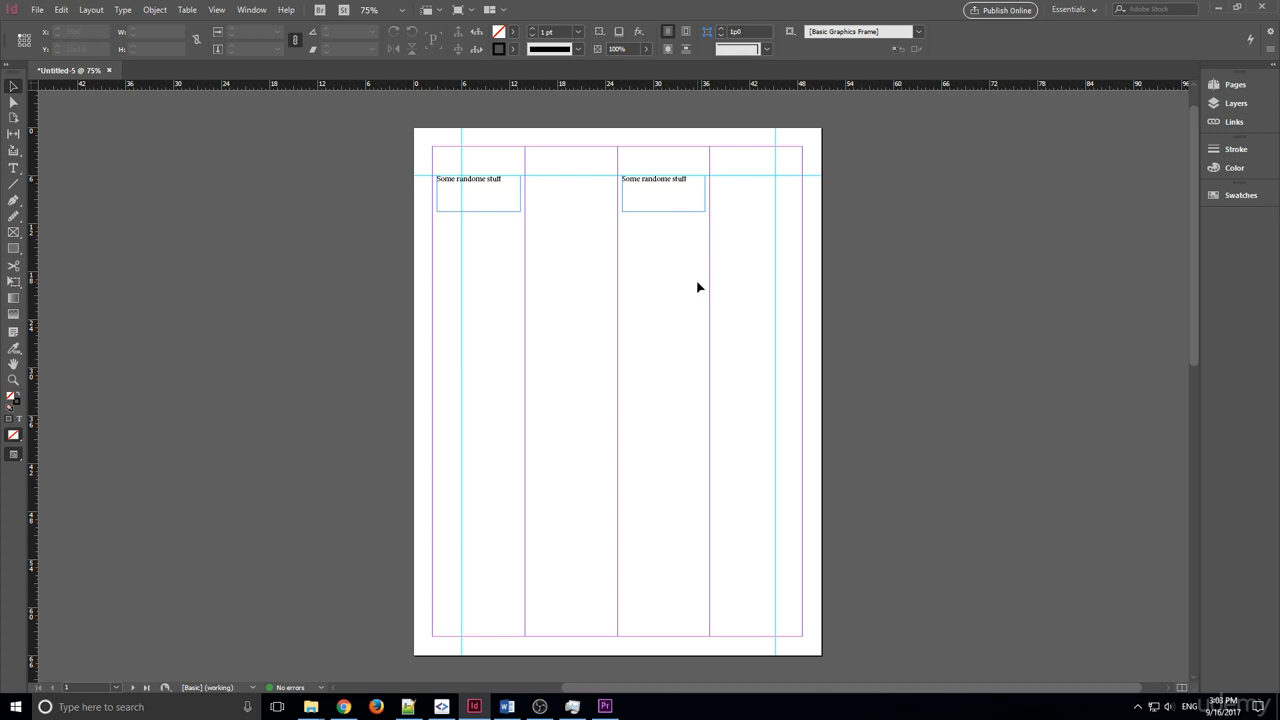
pyautogui.moveTo(569, 156); pyautogui.dragTo(497, 273)
pyautogui.click(558, 174)
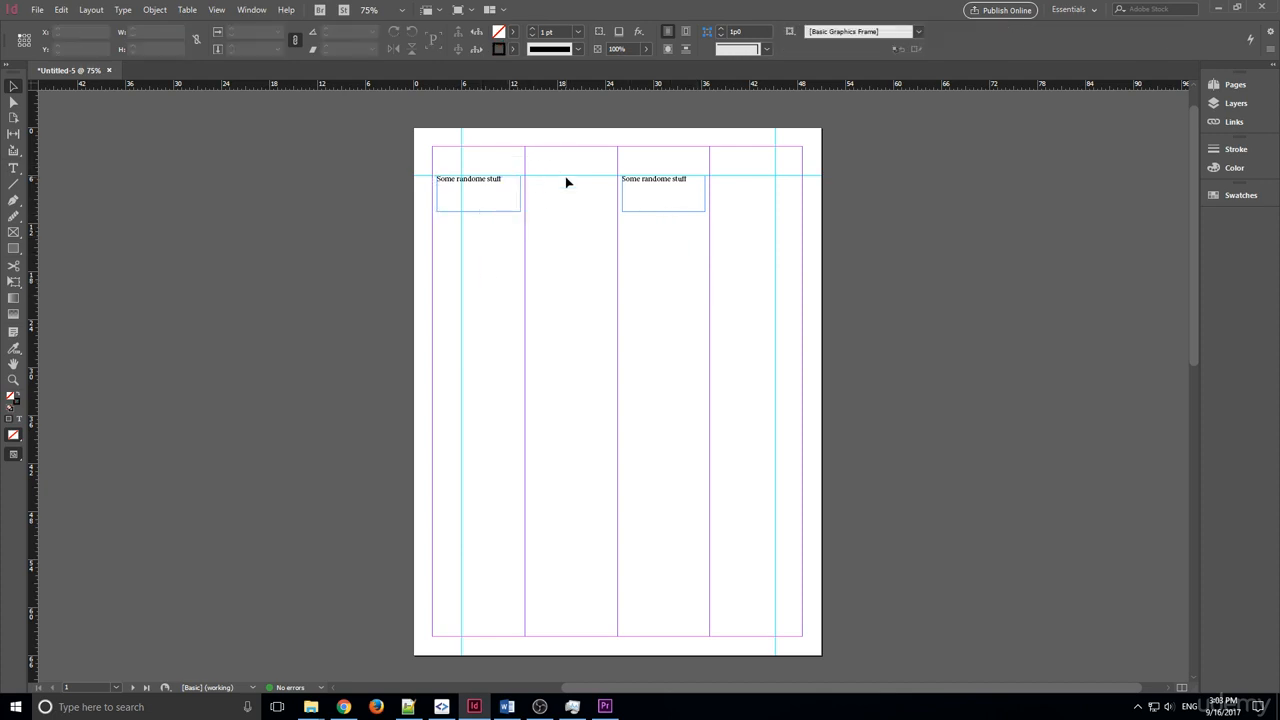
# Unlock the ruler guides.
pyautogui.click(216, 9)
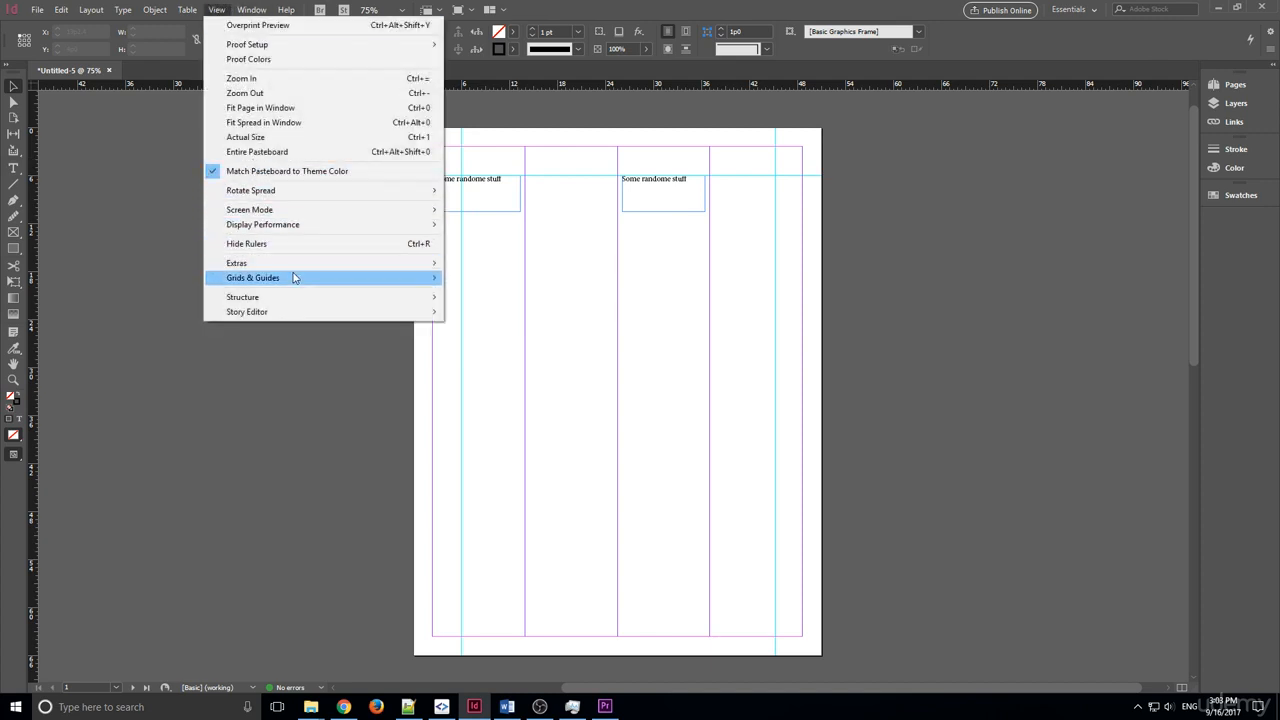
pyautogui.moveTo(294, 277)
pyautogui.click(500, 294)
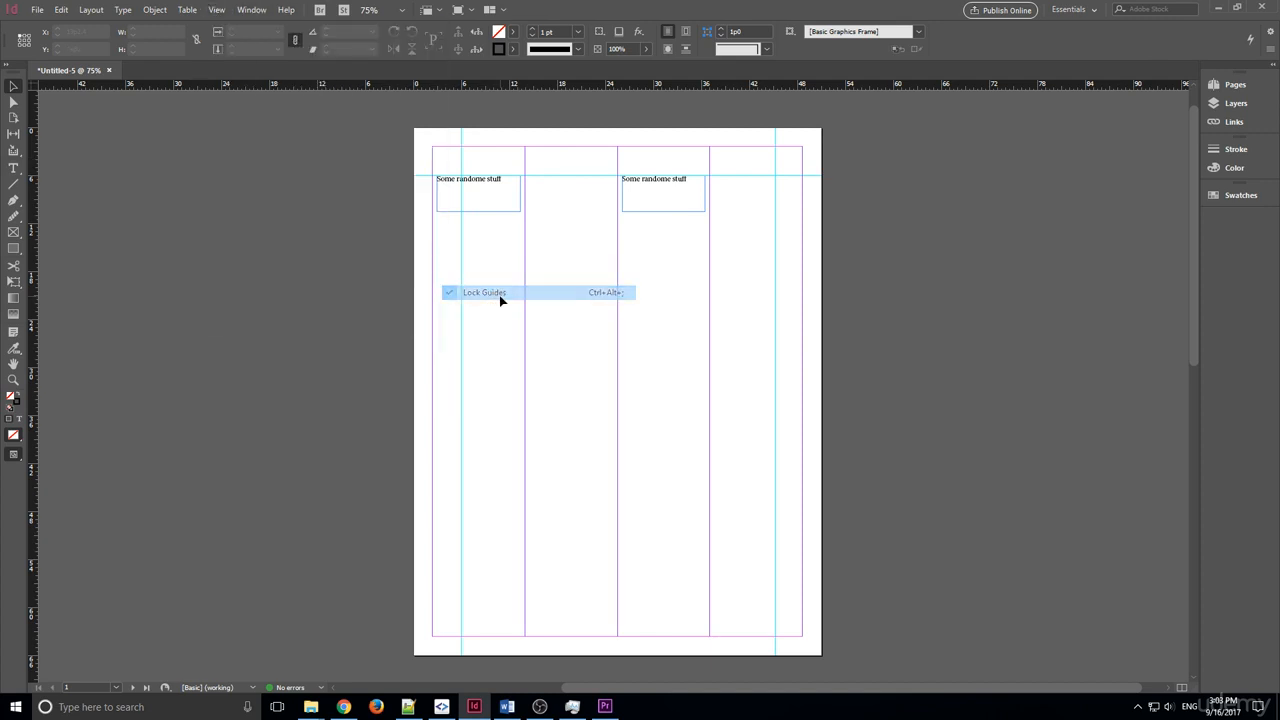
# Show the document grid behind the page and pasteboard.
pyautogui.click(216, 9)
pyautogui.moveTo(277, 277)
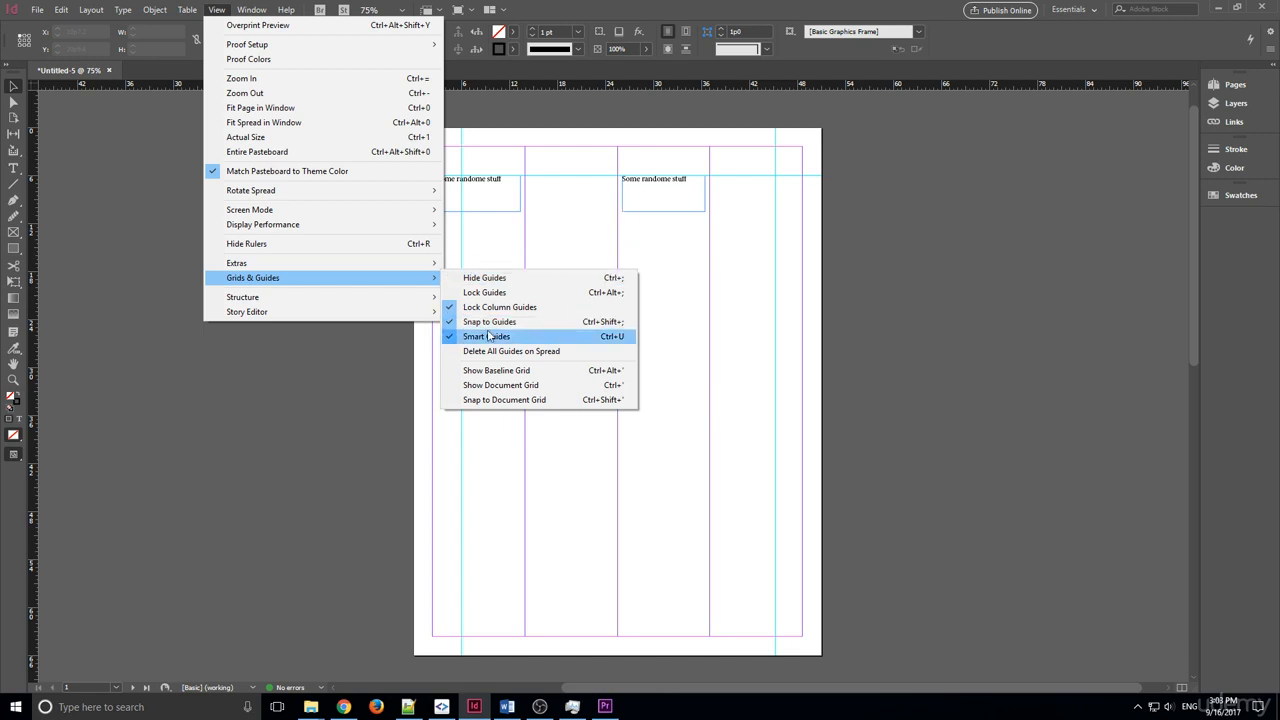
pyautogui.click(528, 387)
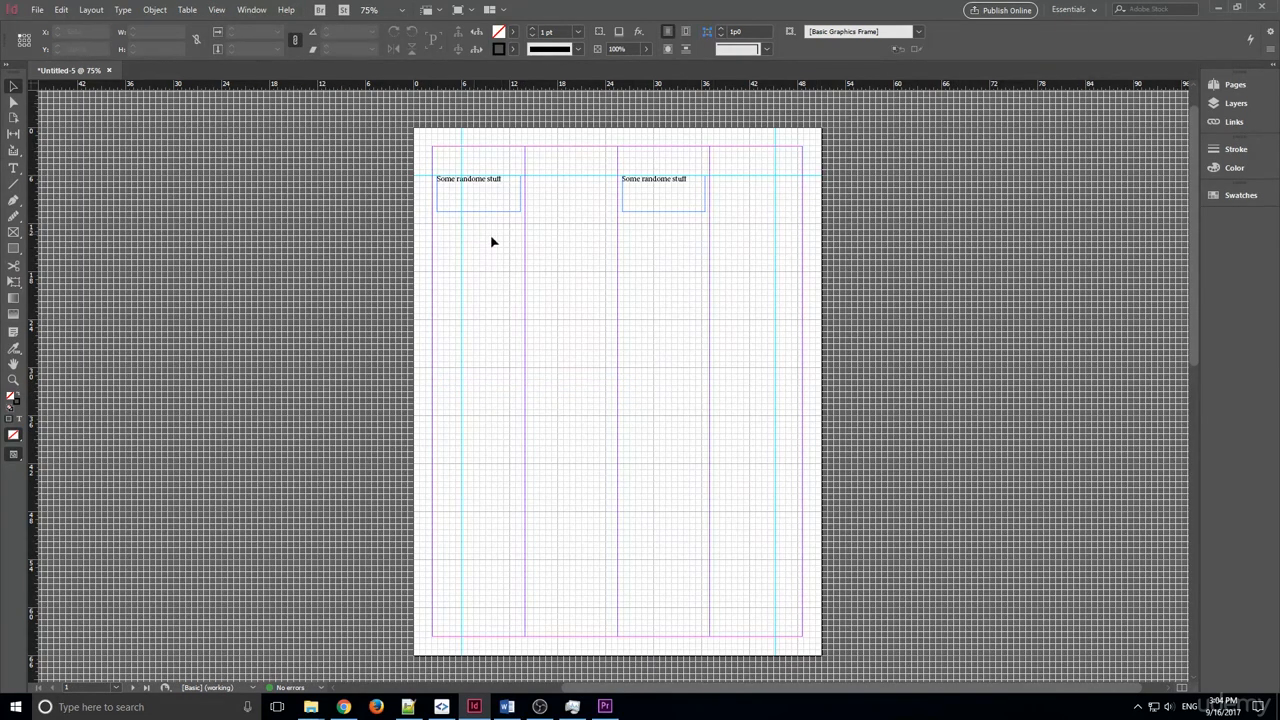
# Try repositioning the third-column text frame against the document grid, keeping it level with the first frame at Y 6p0.
pyautogui.scroll(1, 640, 290)
pyautogui.scroll(1, 672, 226)
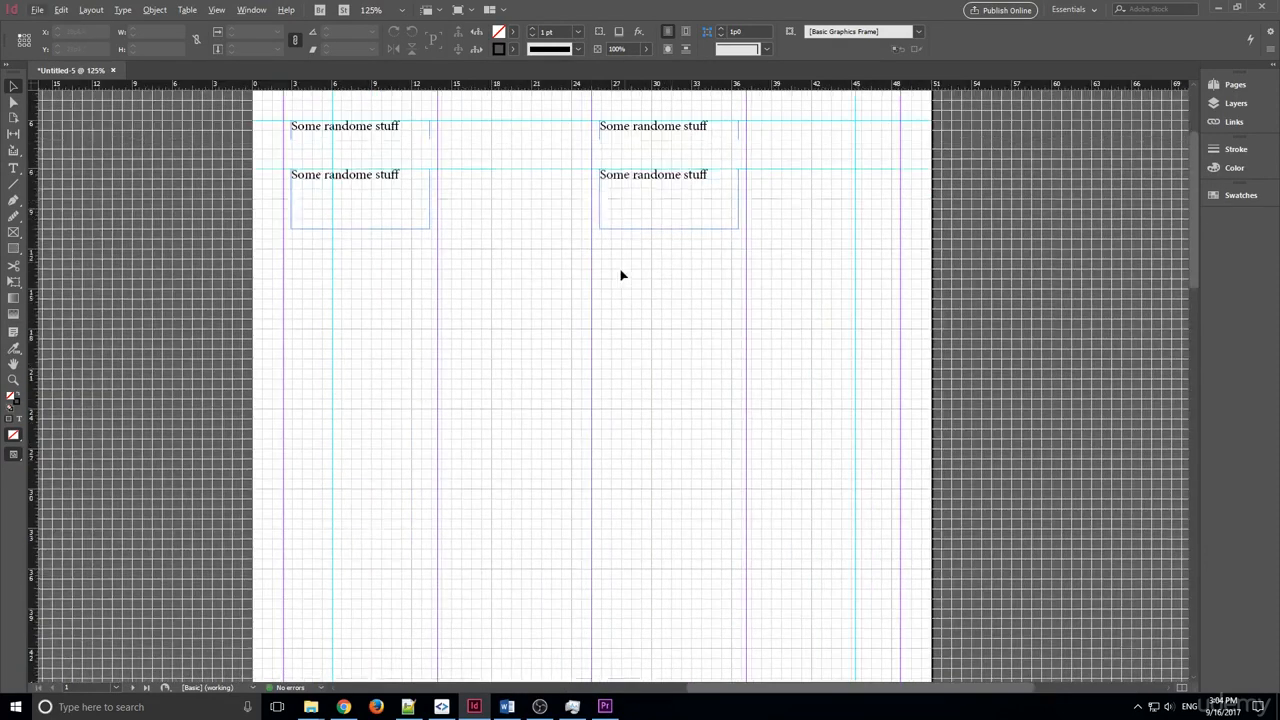
pyautogui.moveTo(637, 276)
pyautogui.mouseDown()
pyautogui.moveTo(600, 313)
pyautogui.moveTo(643, 332)
pyautogui.moveTo(637, 278)
pyautogui.mouseUp()
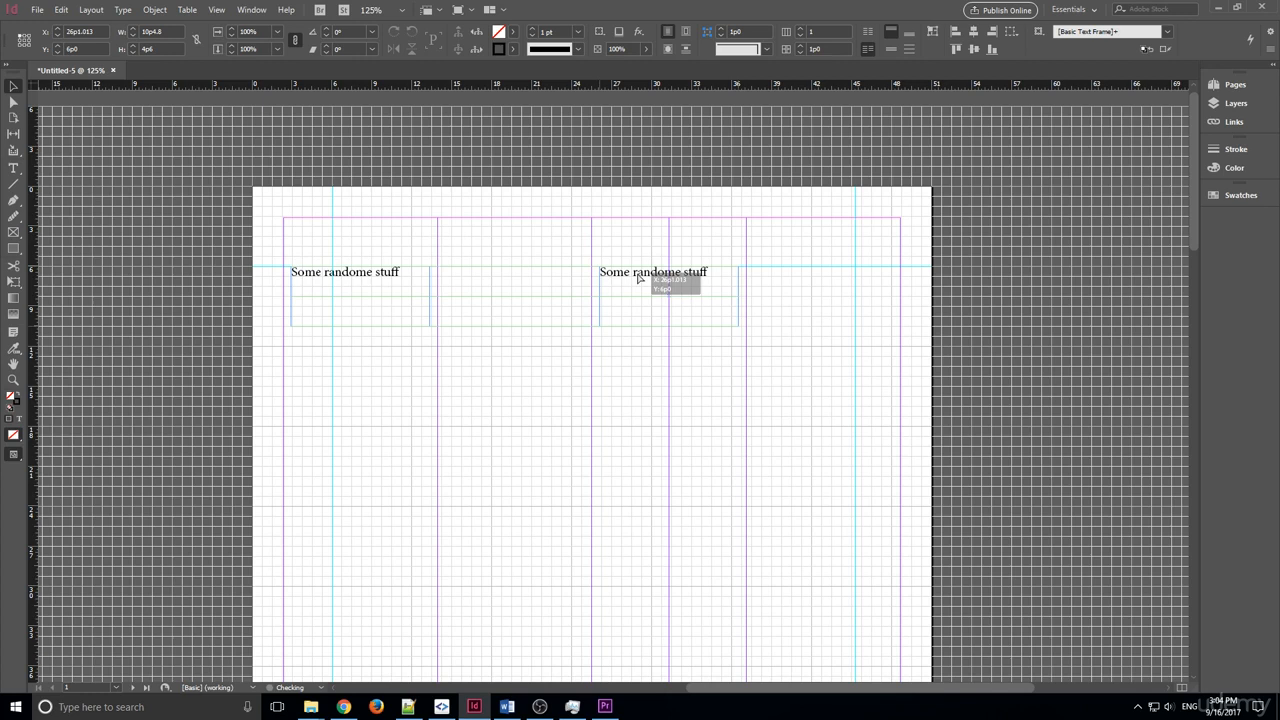
pyautogui.moveTo(638, 278); pyautogui.dragTo(639, 277)
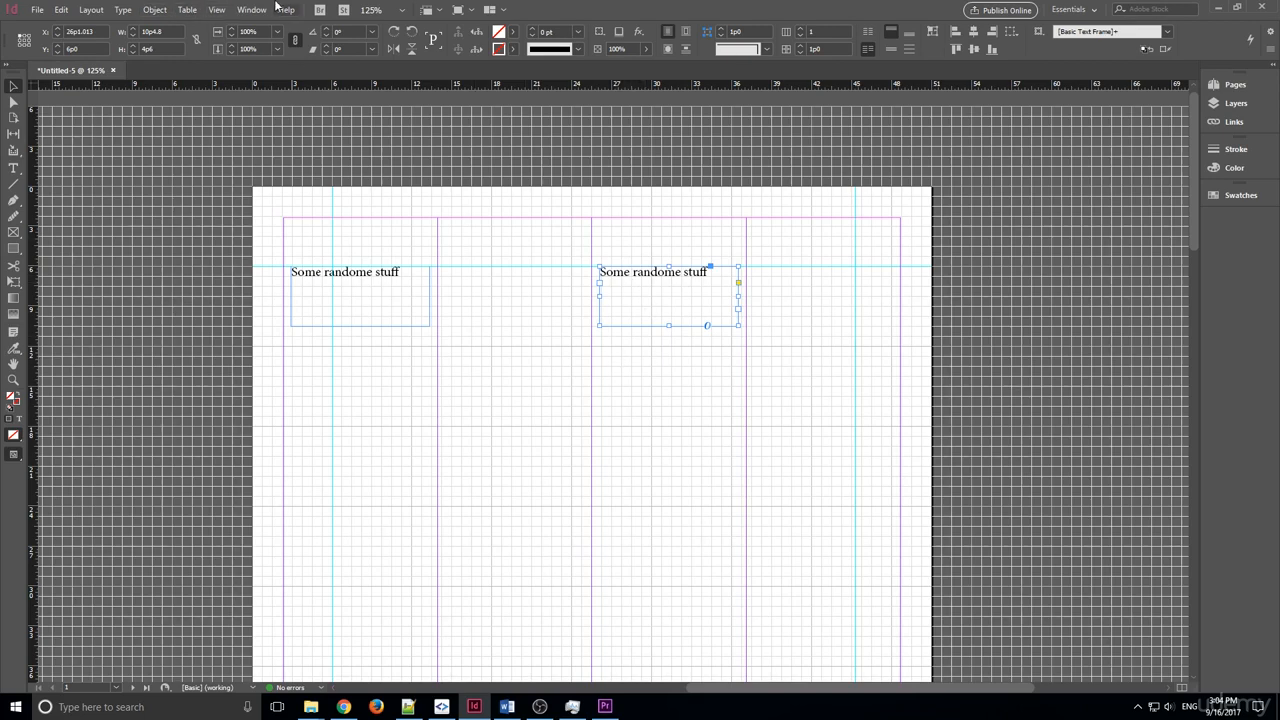
# Switch the screen mode to Preview.
pyautogui.click(216, 9)
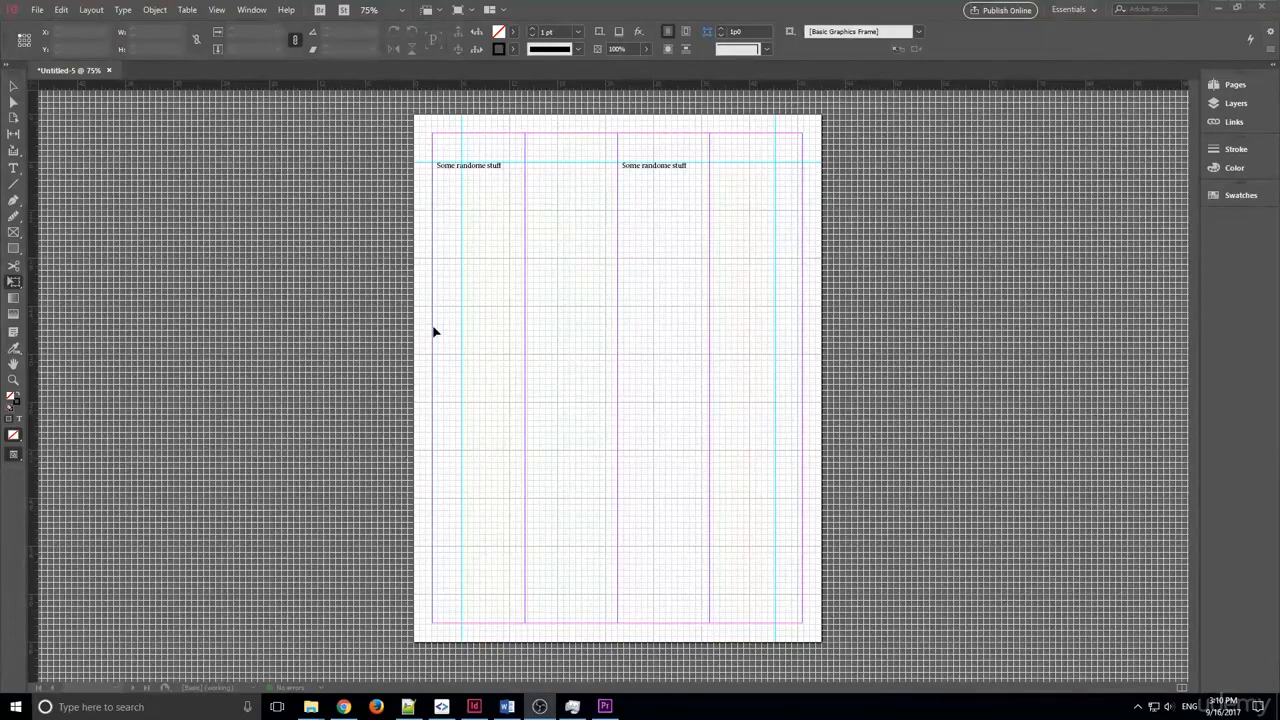
pyautogui.click(212, 10)
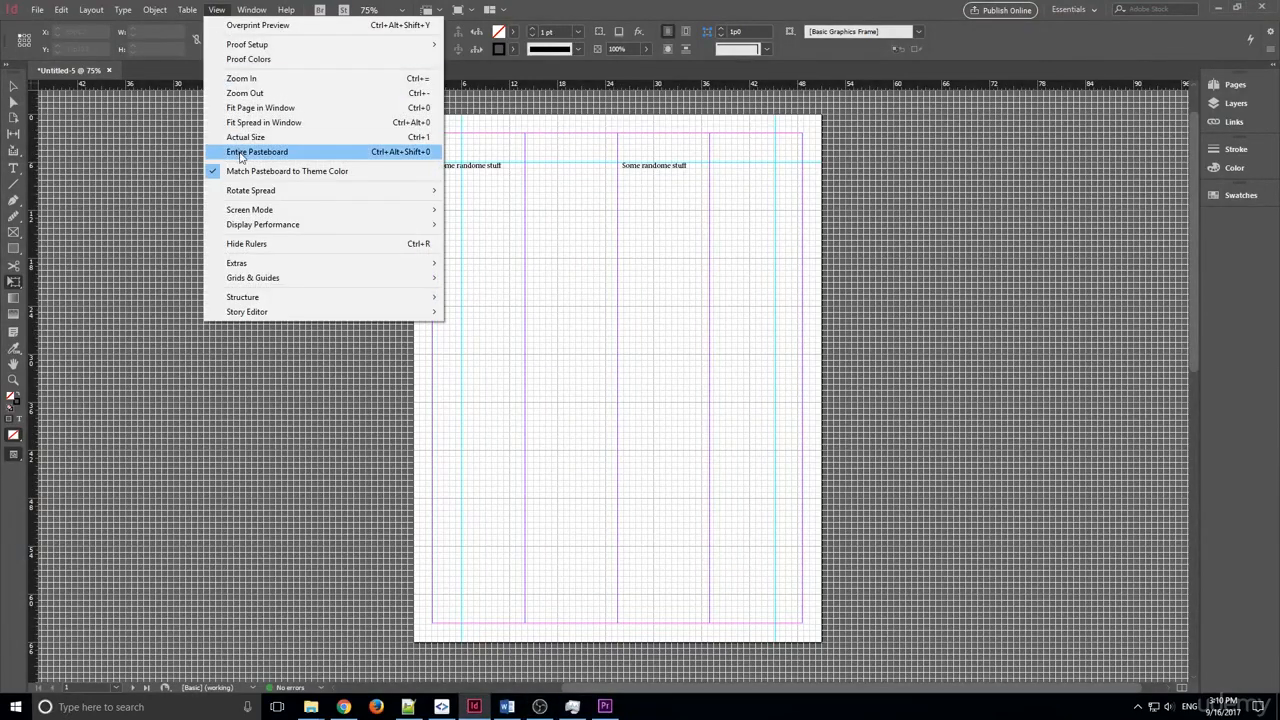
pyautogui.moveTo(280, 210)
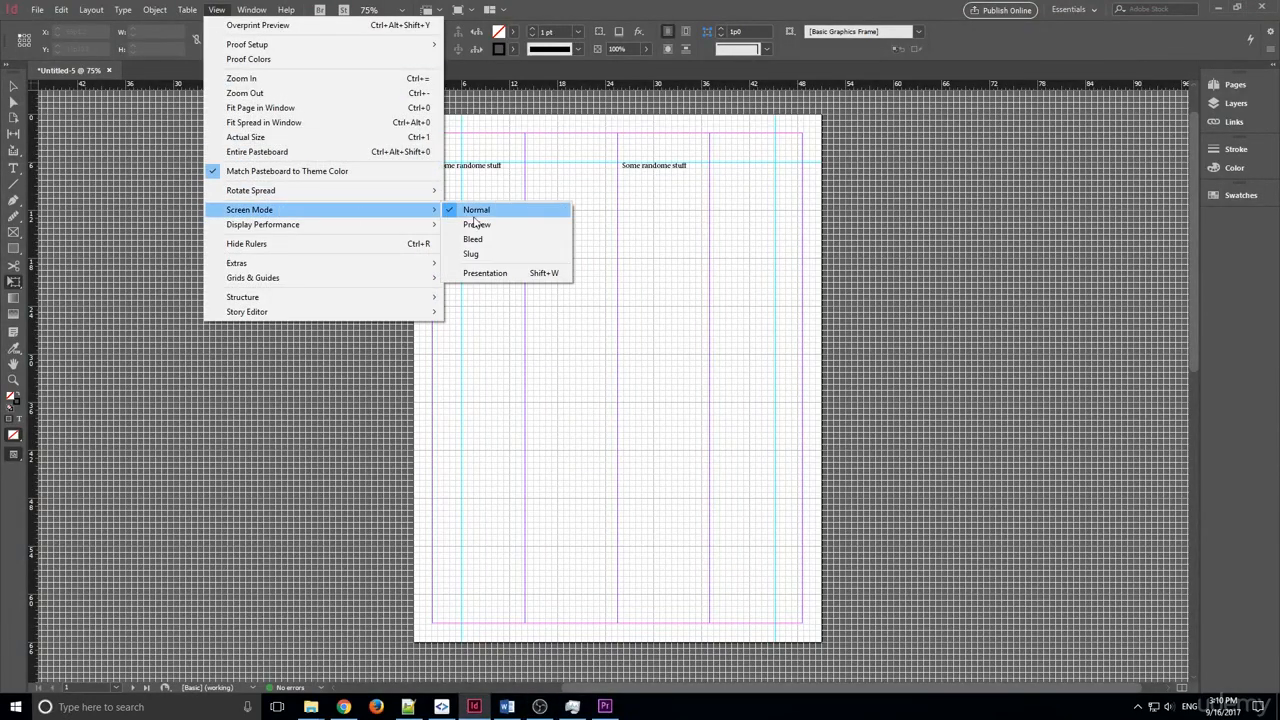
pyautogui.click(548, 228)
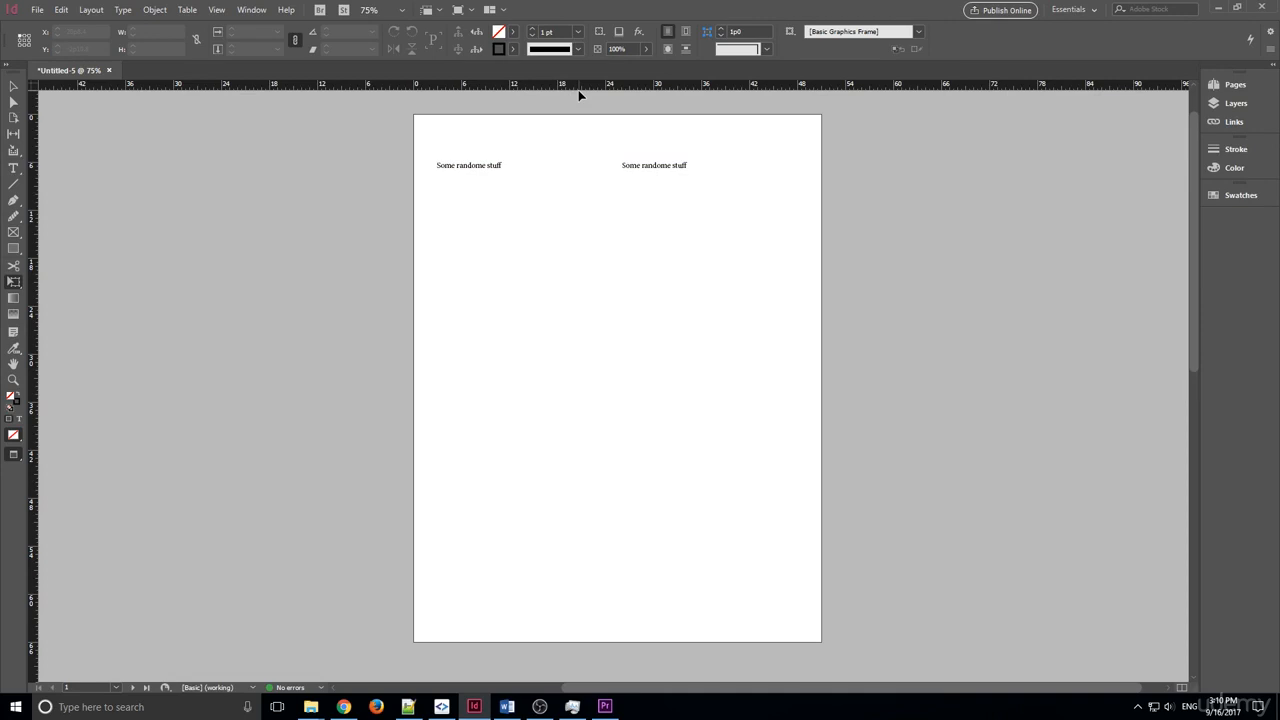
# Toggle the screen mode back and forth between Normal and Preview.
pyautogui.press('w')
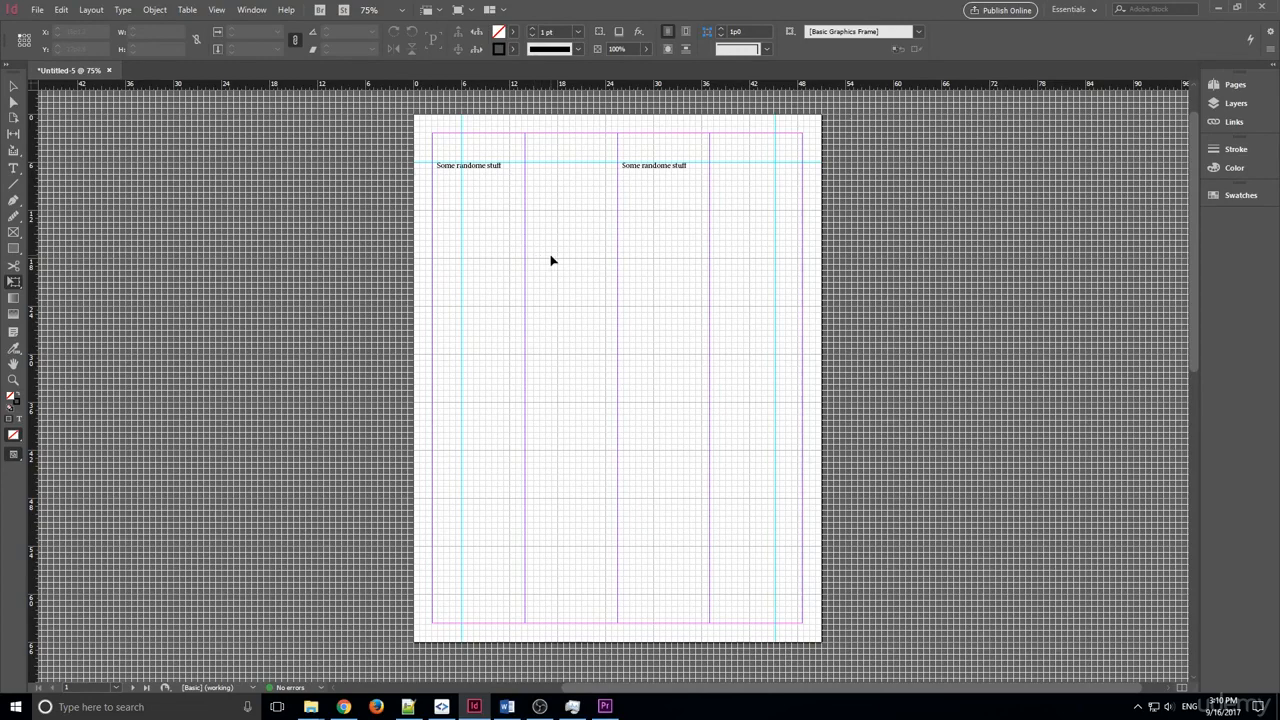
pyautogui.press('w')
pyautogui.press('w')
pyautogui.press('w')
pyautogui.press('w')
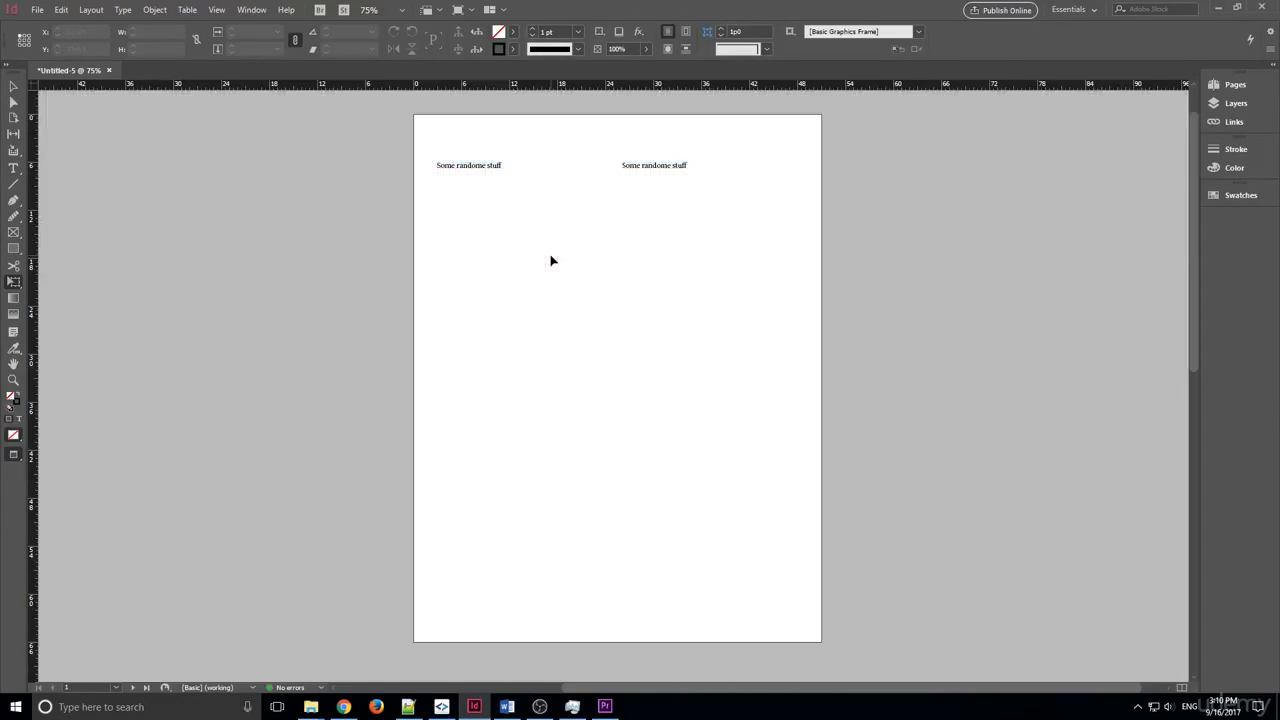
# Switch the screen mode to Normal and back to Preview using the list of screen modes.
pyautogui.press('w')
pyautogui.click(490, 12)
pyautogui.click(470, 12)
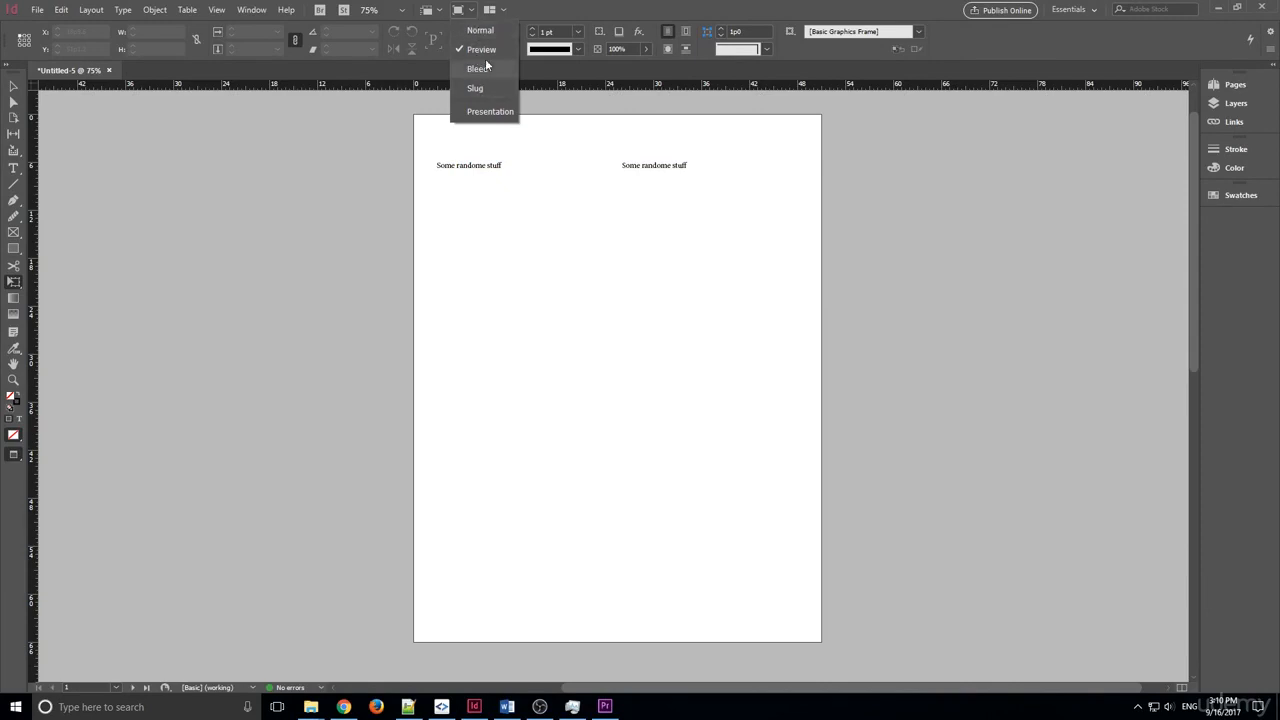
pyautogui.click(480, 30)
pyautogui.click(460, 10)
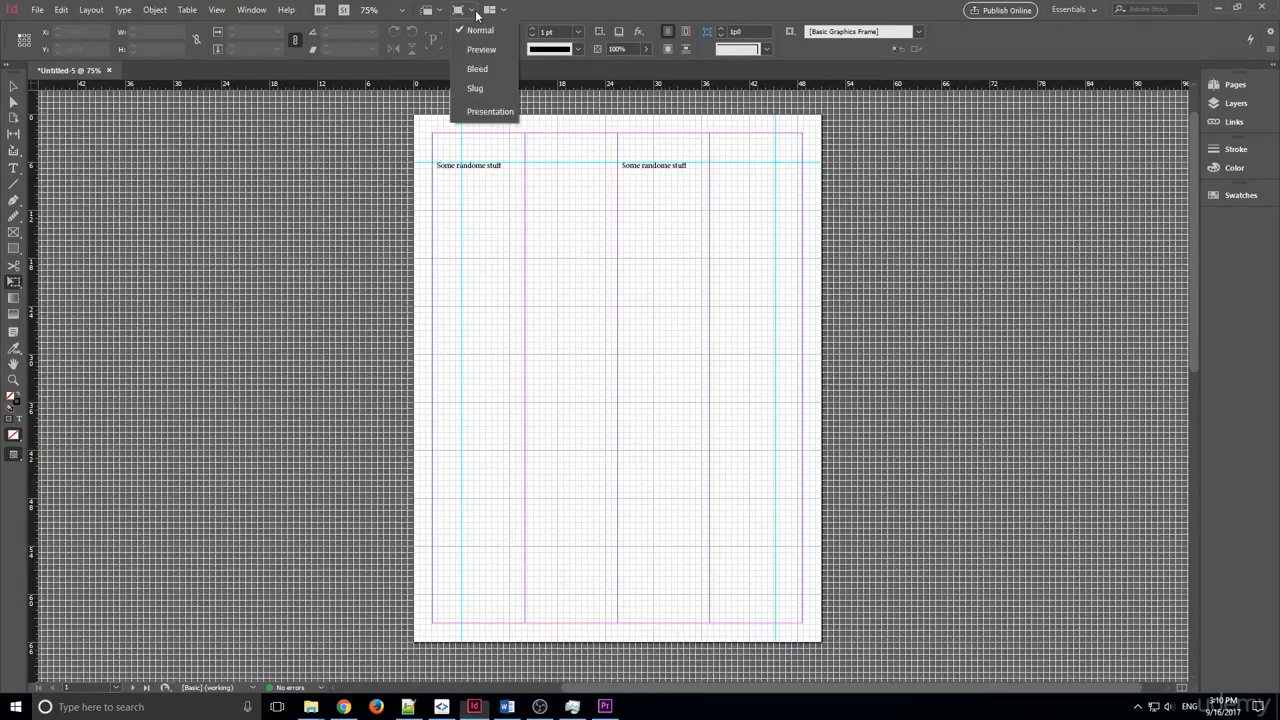
pyautogui.click(480, 49)
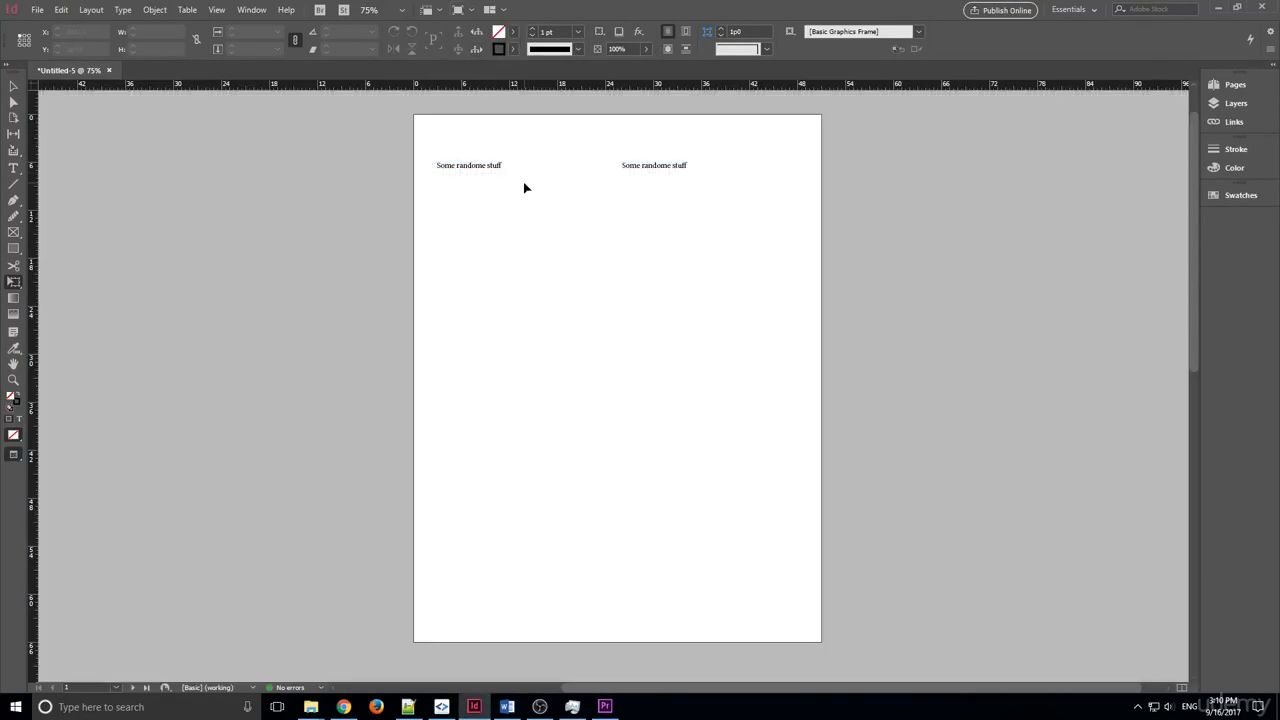
# Alternate between the Normal and Preview screen modes to compare the page with and without guides and grid, ending in Preview.
pyautogui.press('w')
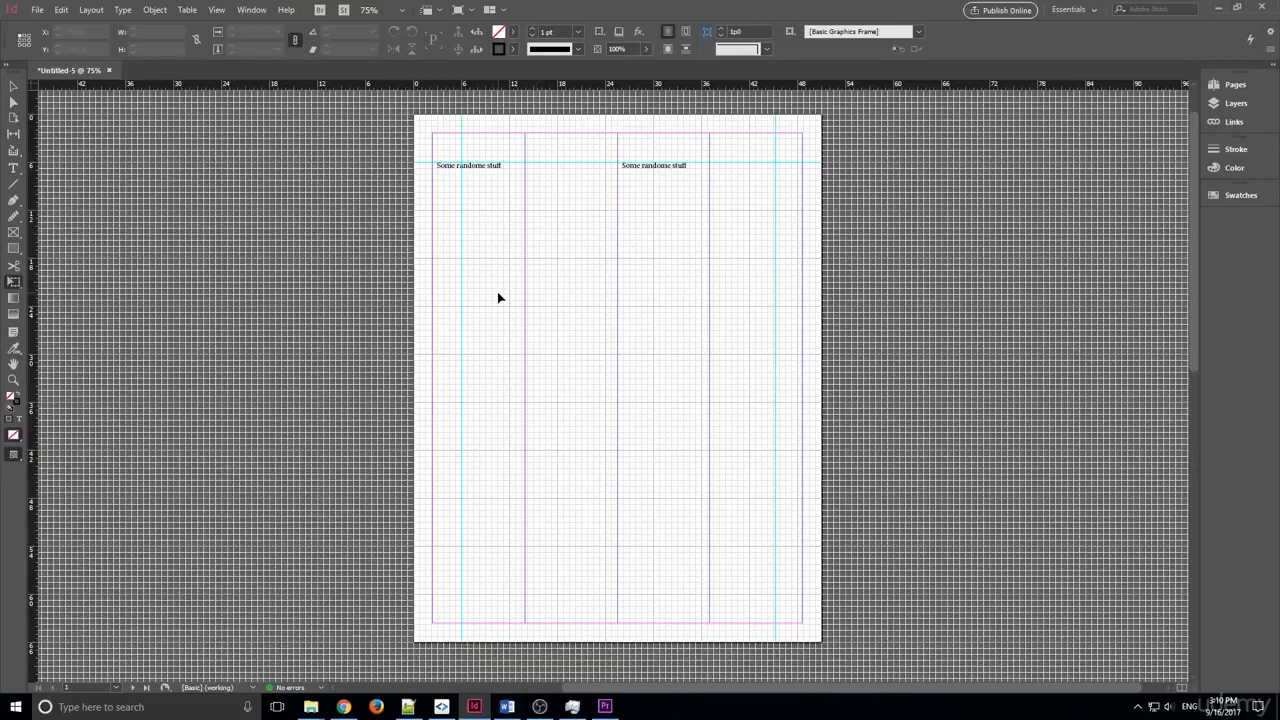
pyautogui.press('w')
pyautogui.press('w')
pyautogui.press('w')
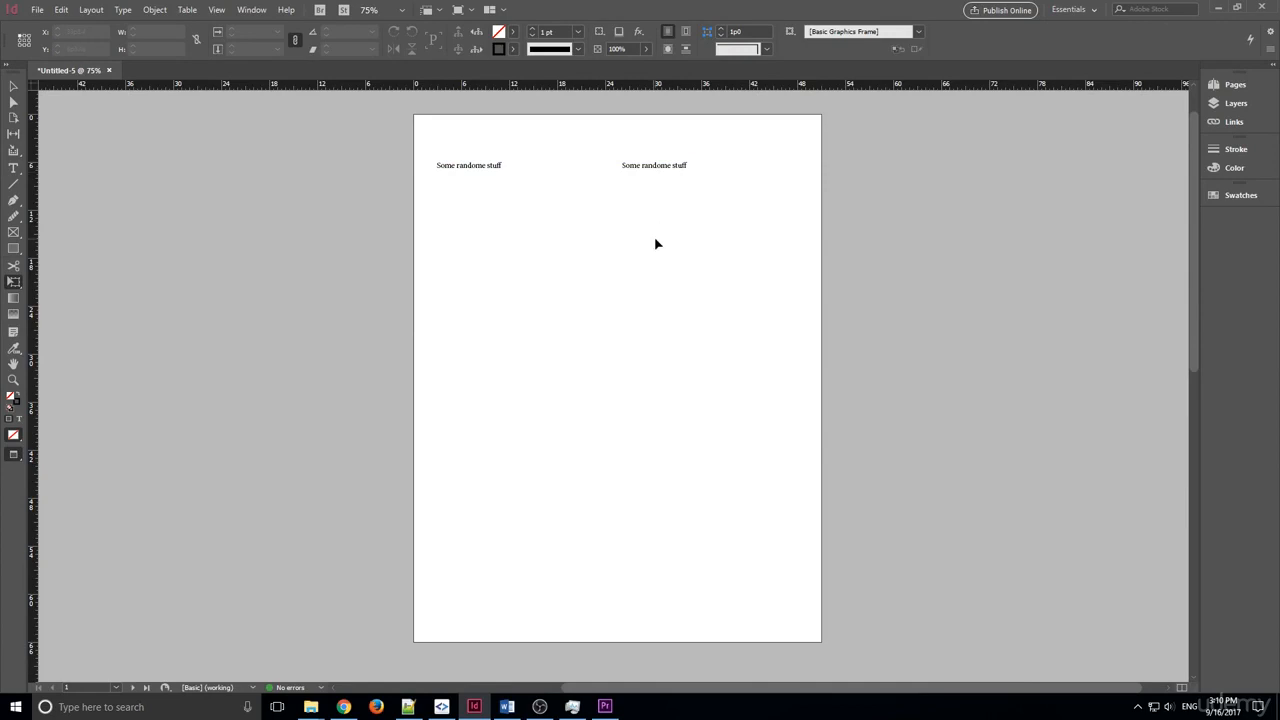
# View the page full screen in Presentation mode and exit back to Preview.
pyautogui.hotkey('shift', 'w')
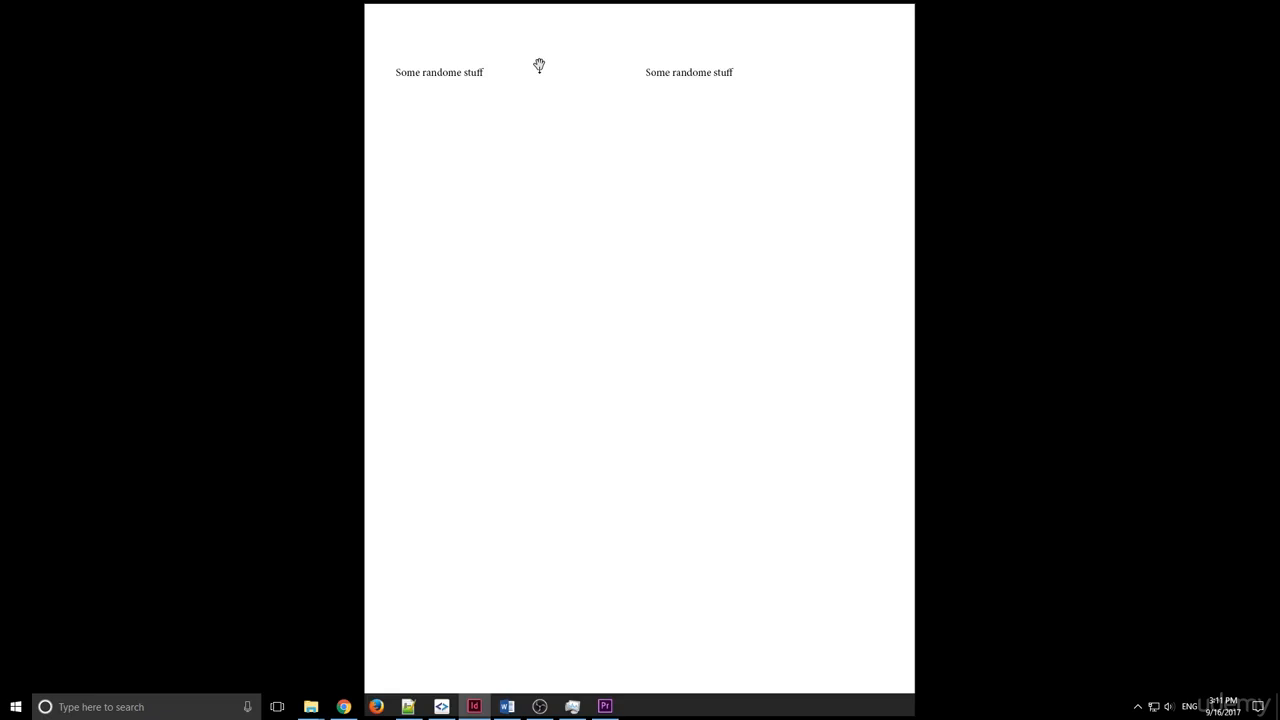
pyautogui.press('Escape')
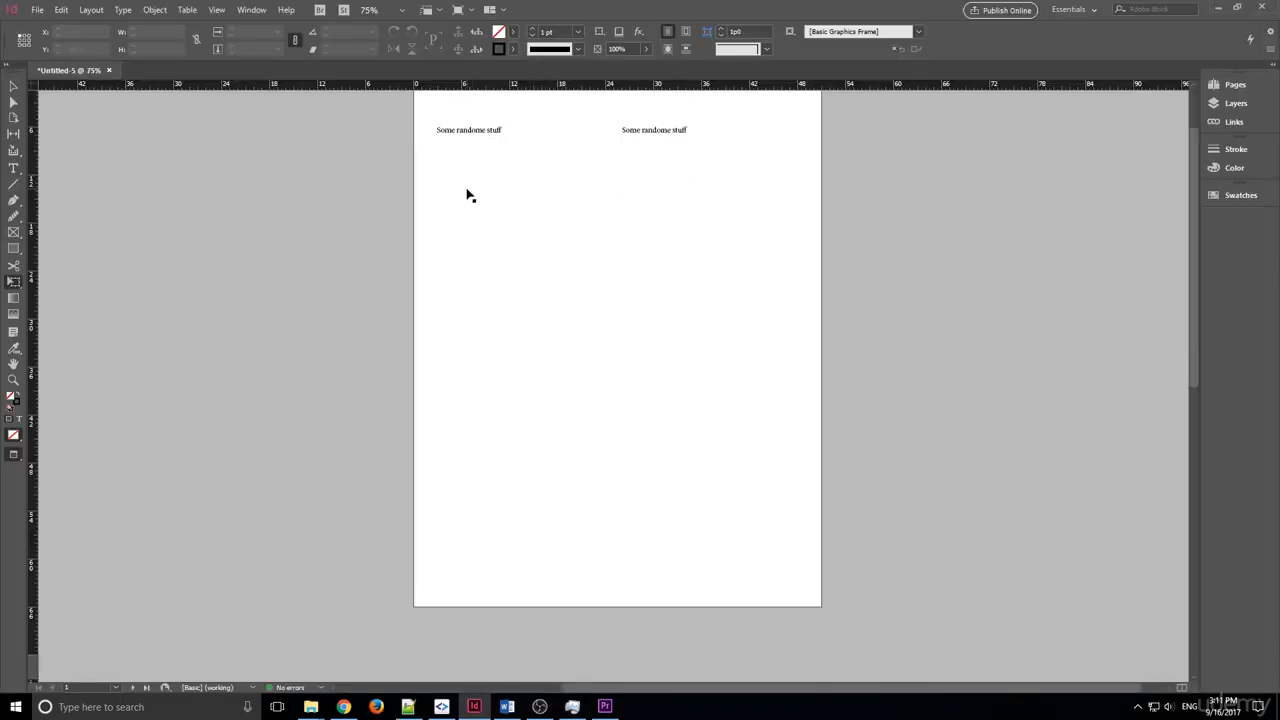
# Review the available screen modes without choosing one from the list, and return the document to Normal mode.
pyautogui.click(460, 10)
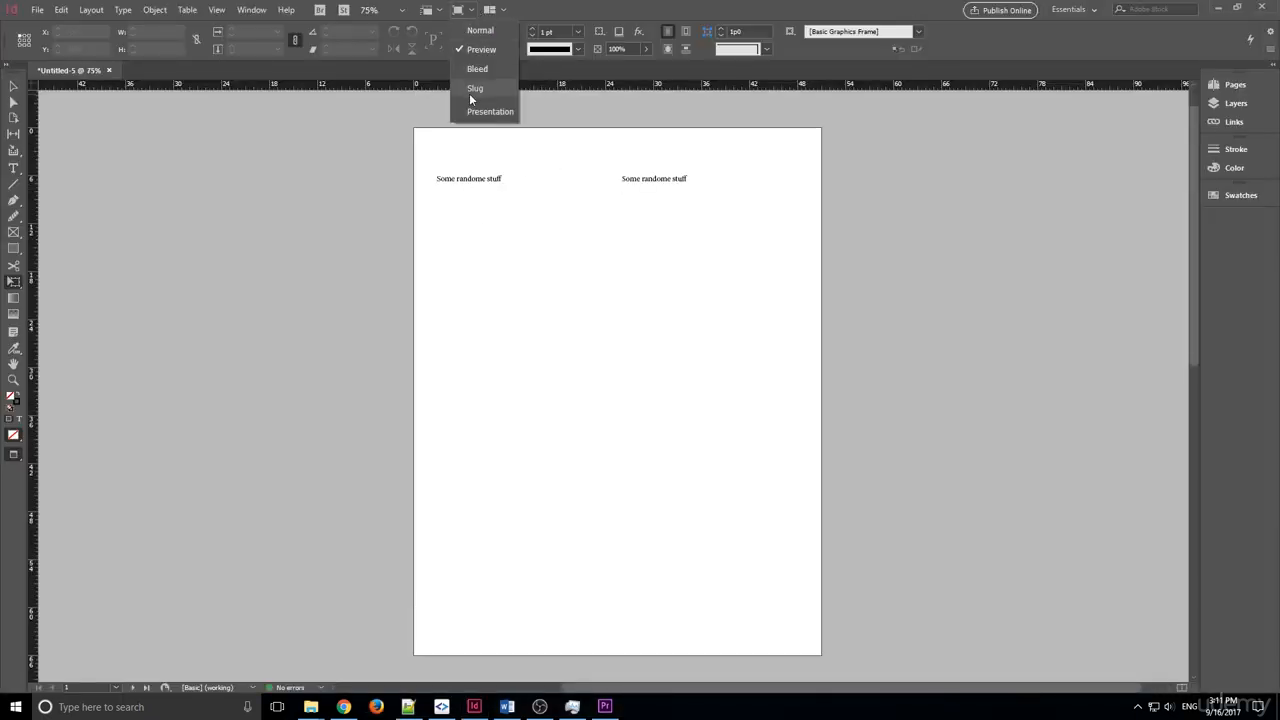
pyautogui.click(337, 226)
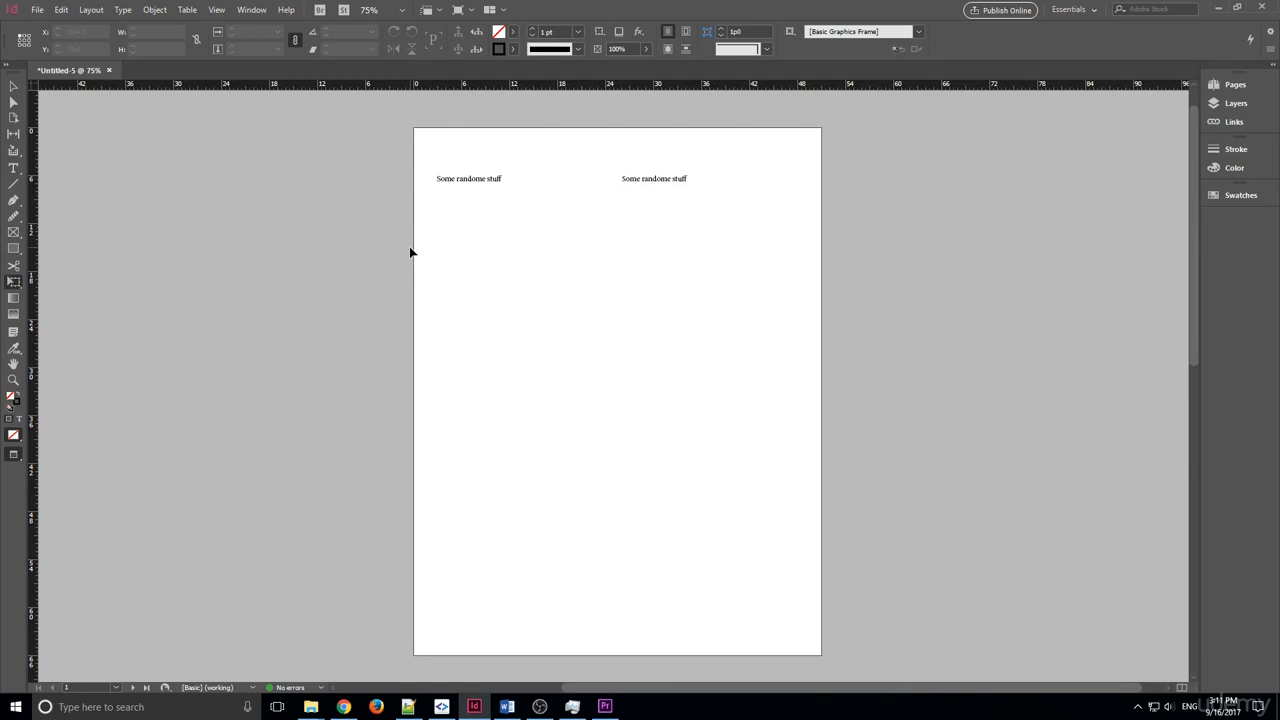
pyautogui.press('w')
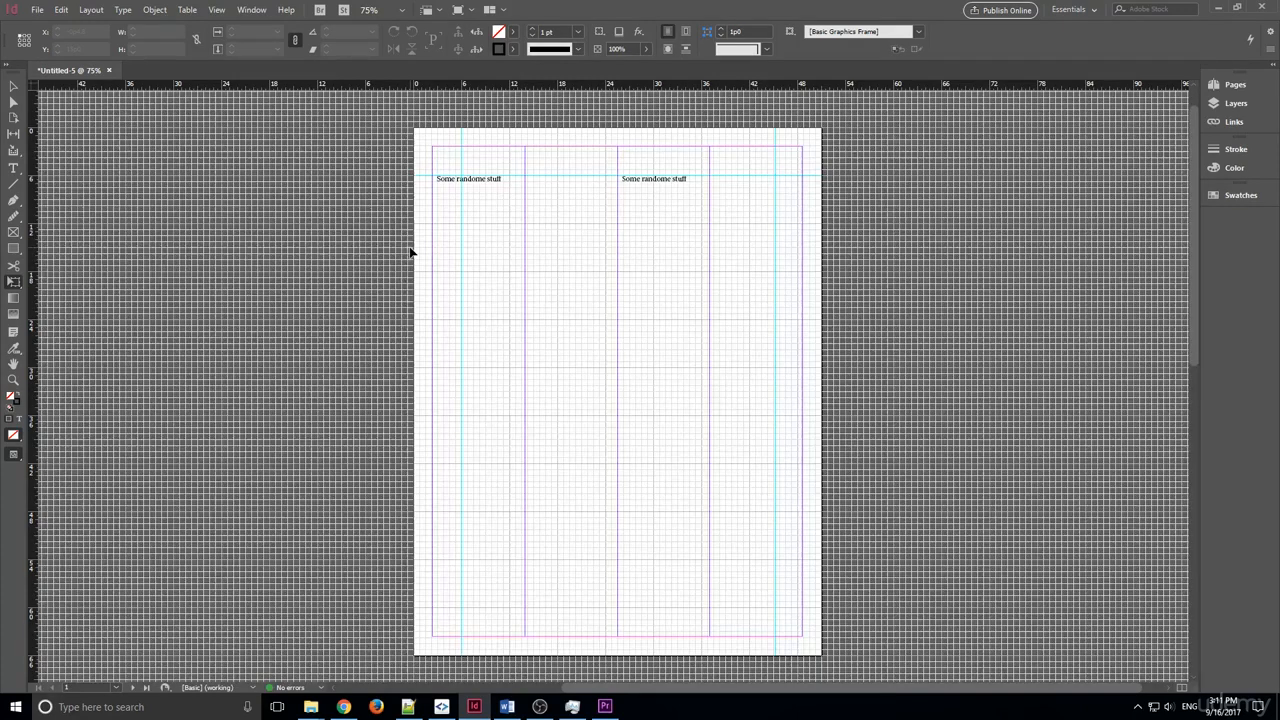